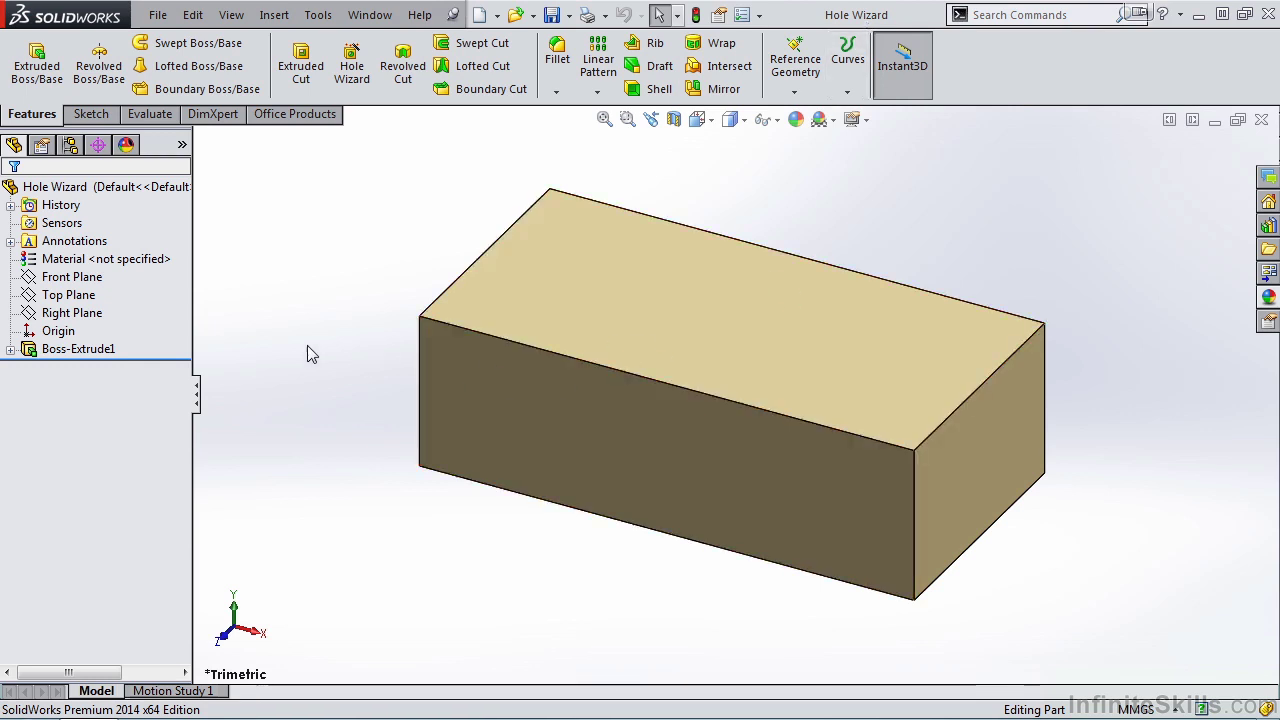
click(10, 349)
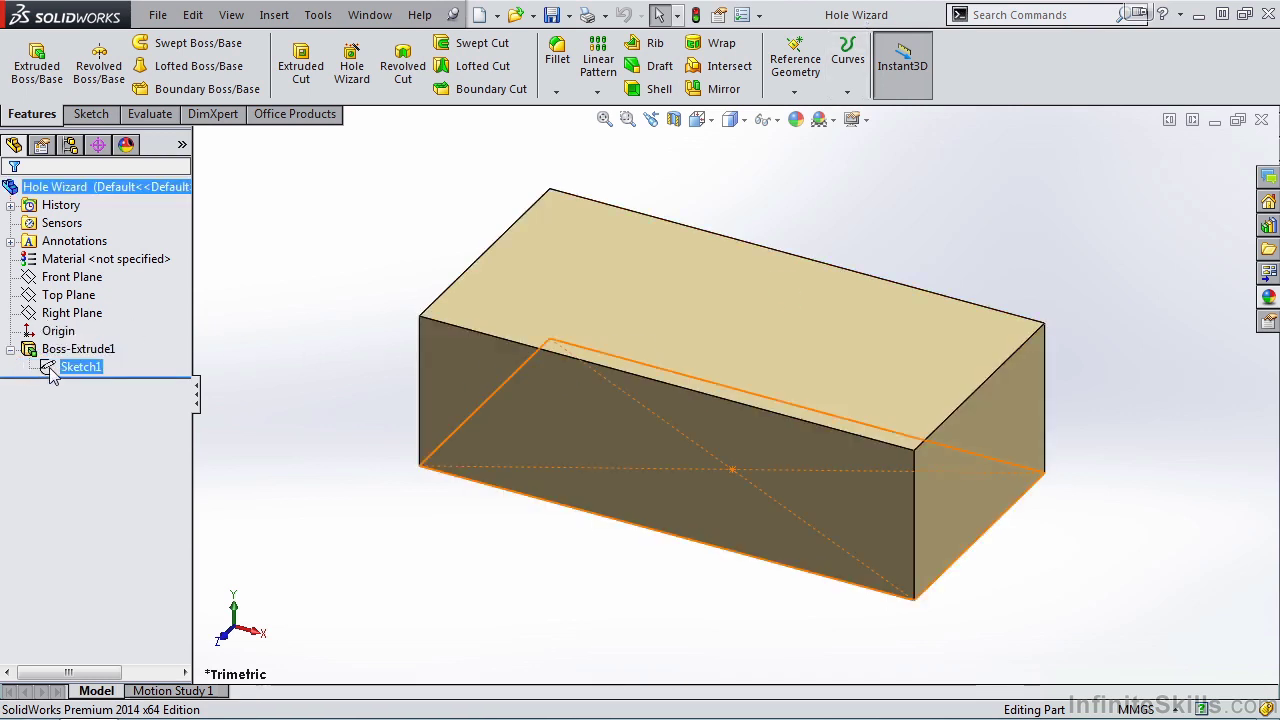
click(10, 349)
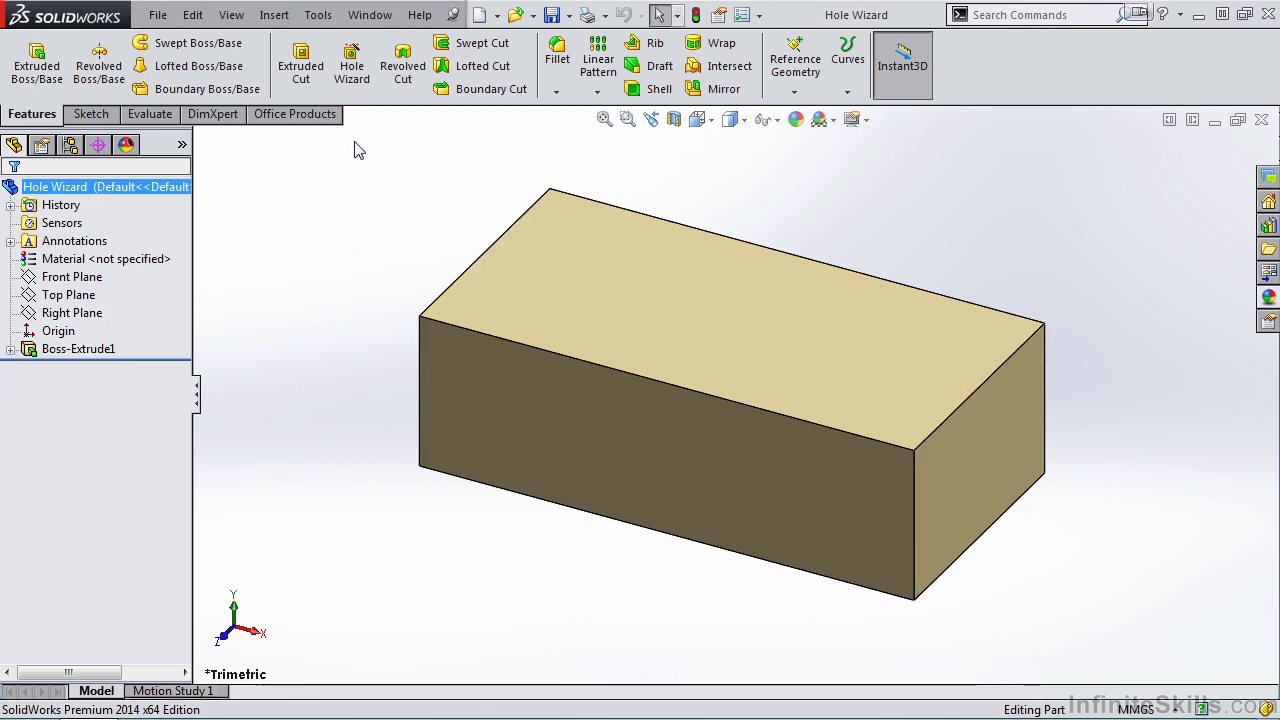
Step: Start a Hole Wizard counterbore hole using the ANSI Metric standard and the Hex Cap Screw type
click(352, 78)
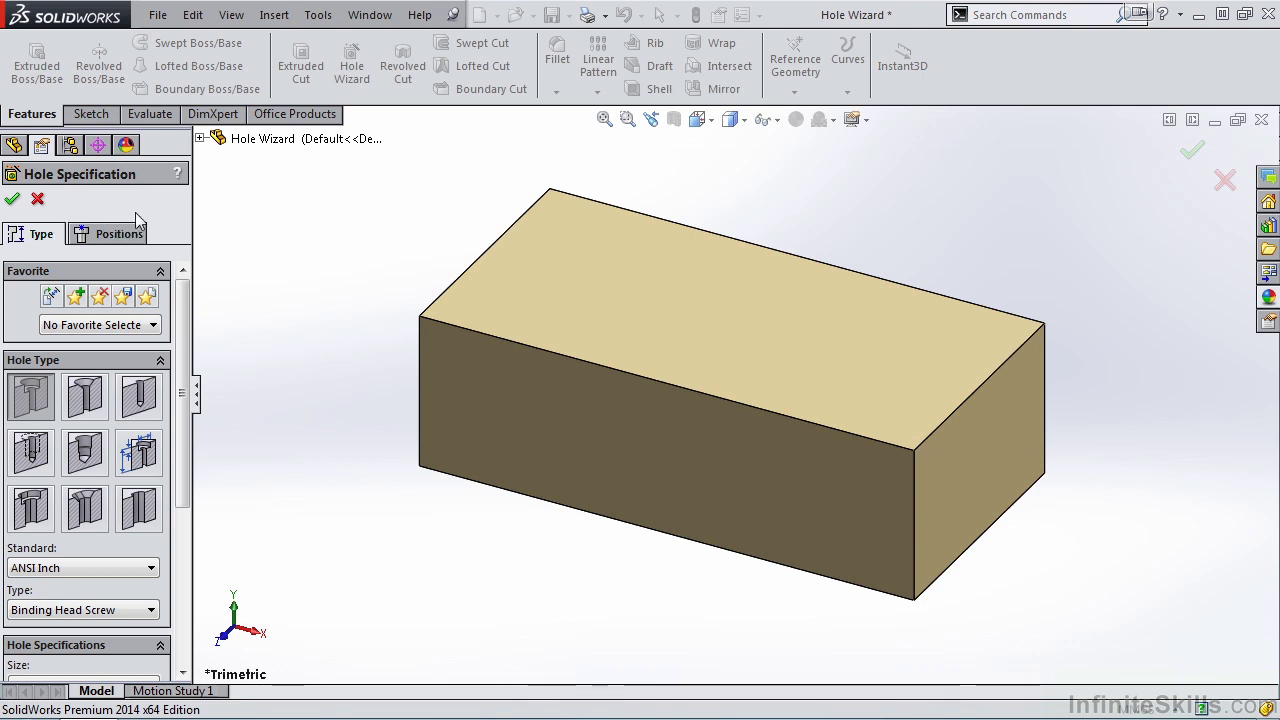
mouse_move(186, 280)
mouse_down()
mouse_move(189, 462)
mouse_move(200, 294)
mouse_up()
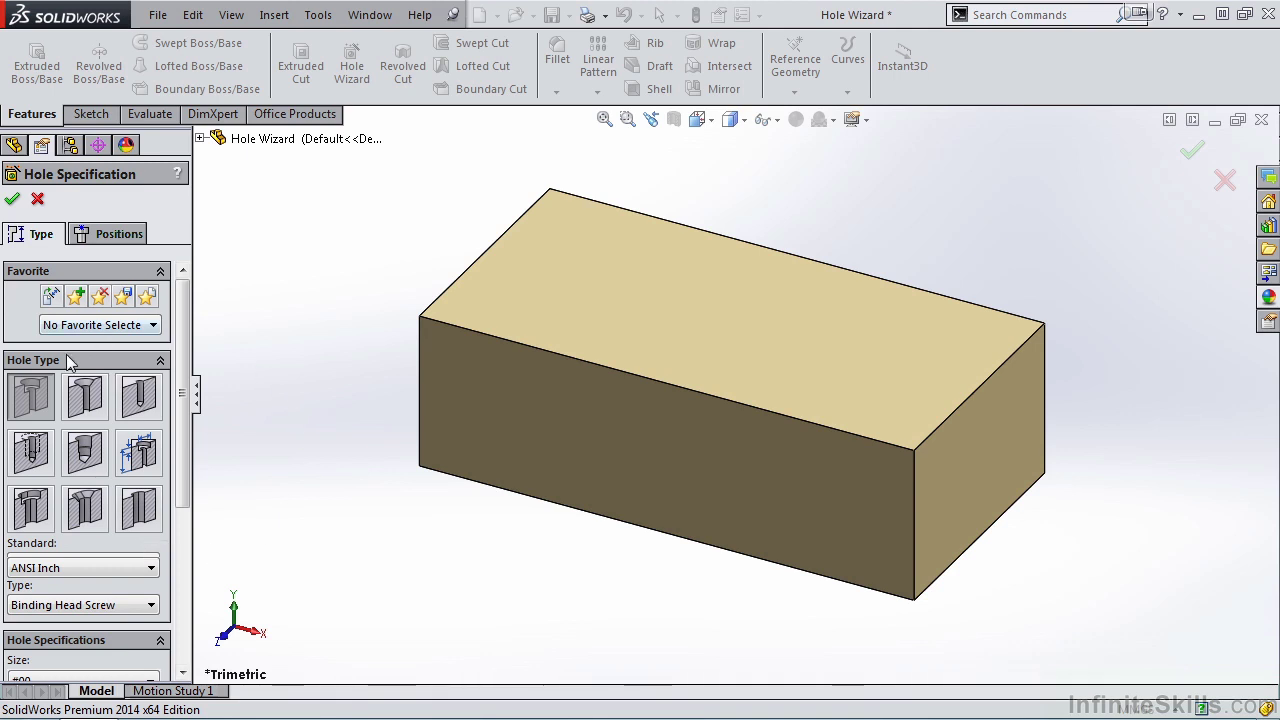
drag(182, 349, 178, 441)
click(152, 405)
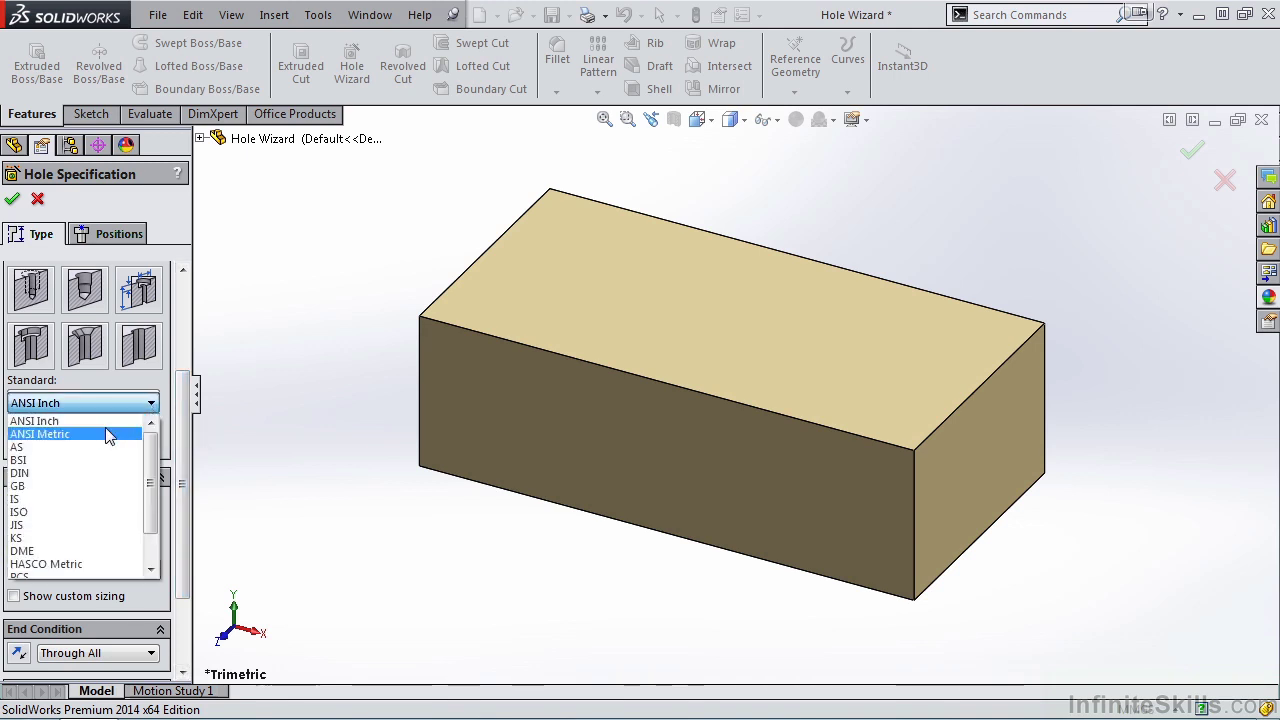
click(108, 434)
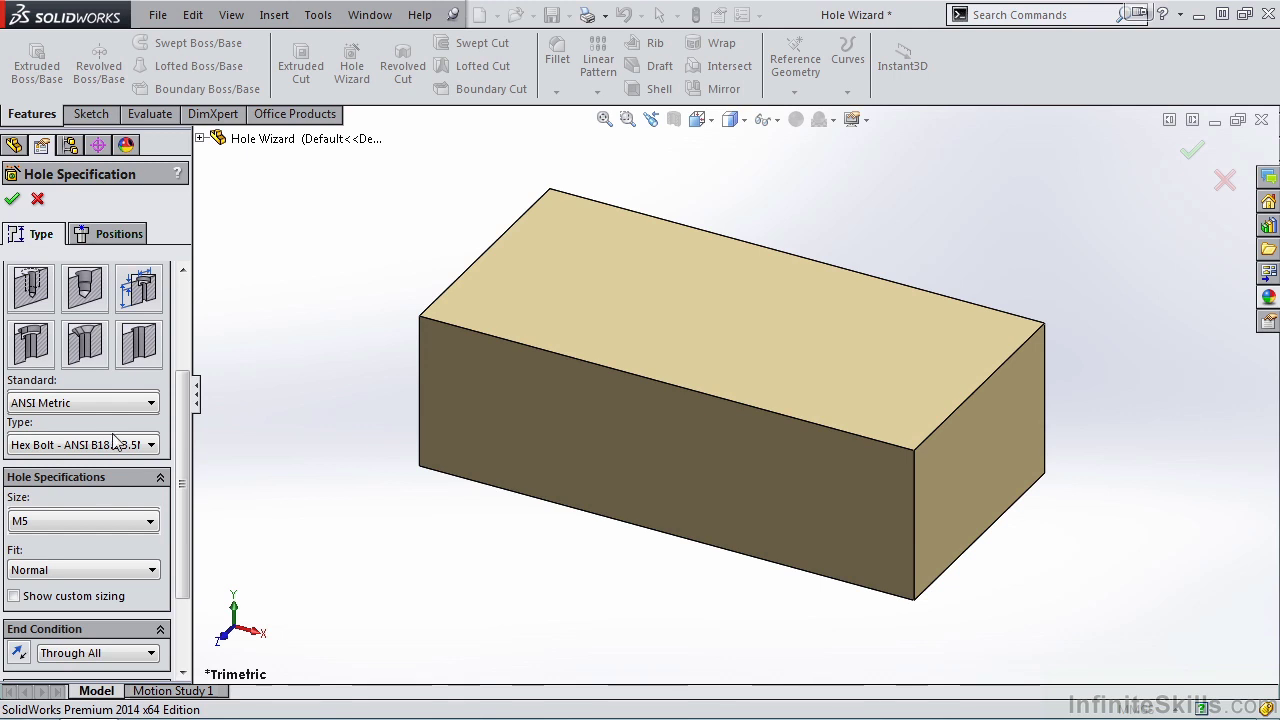
click(151, 447)
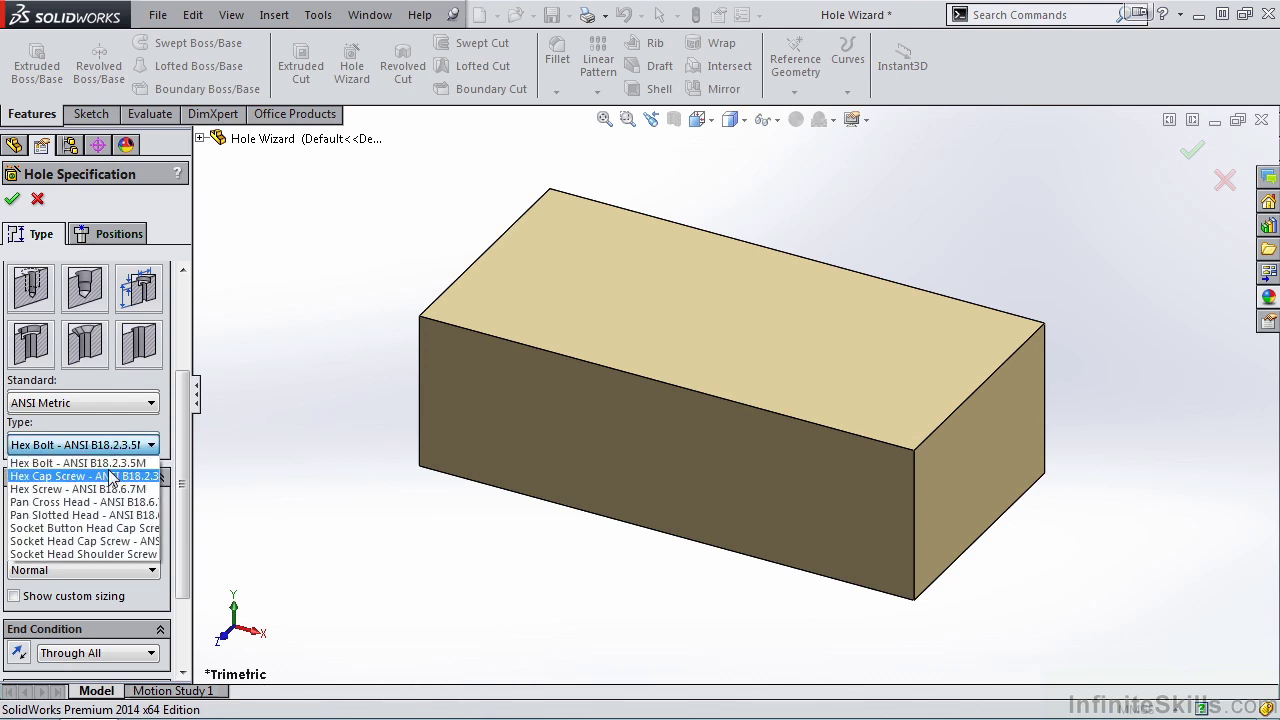
click(111, 477)
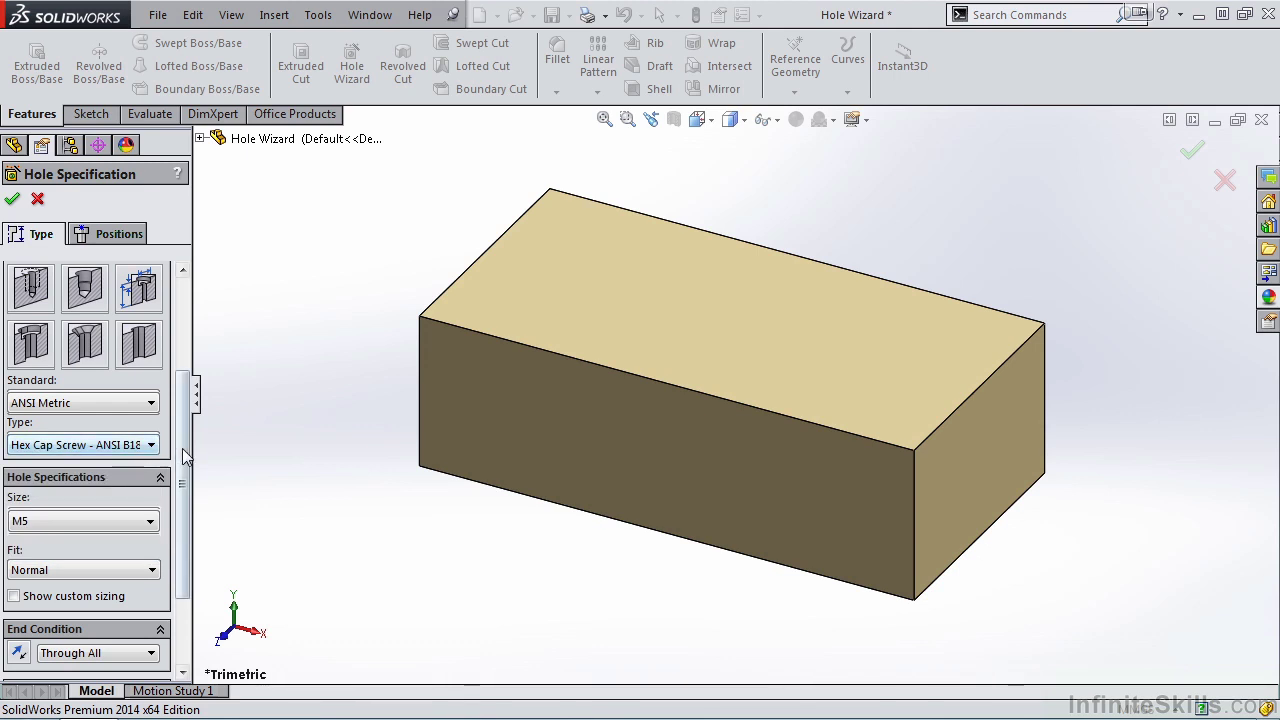
Step: Specify an M30 hole size with Normal fit and a Through All end condition
drag(184, 453, 184, 500)
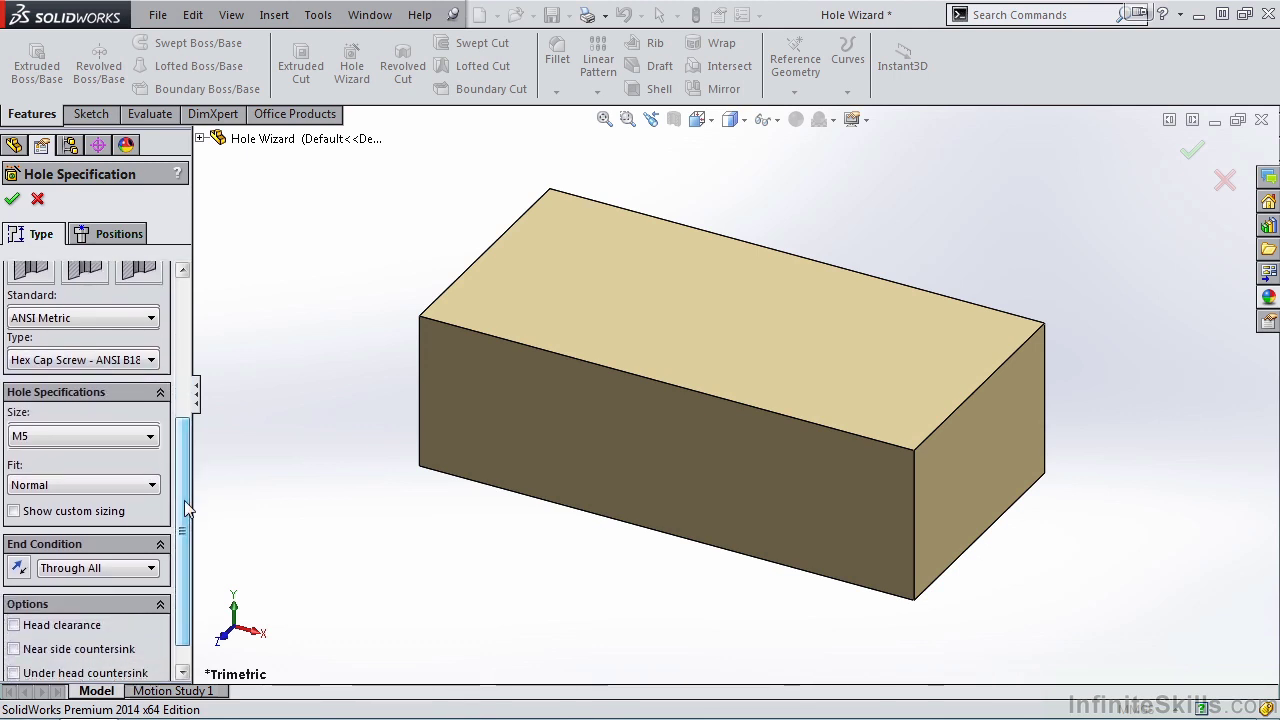
click(151, 437)
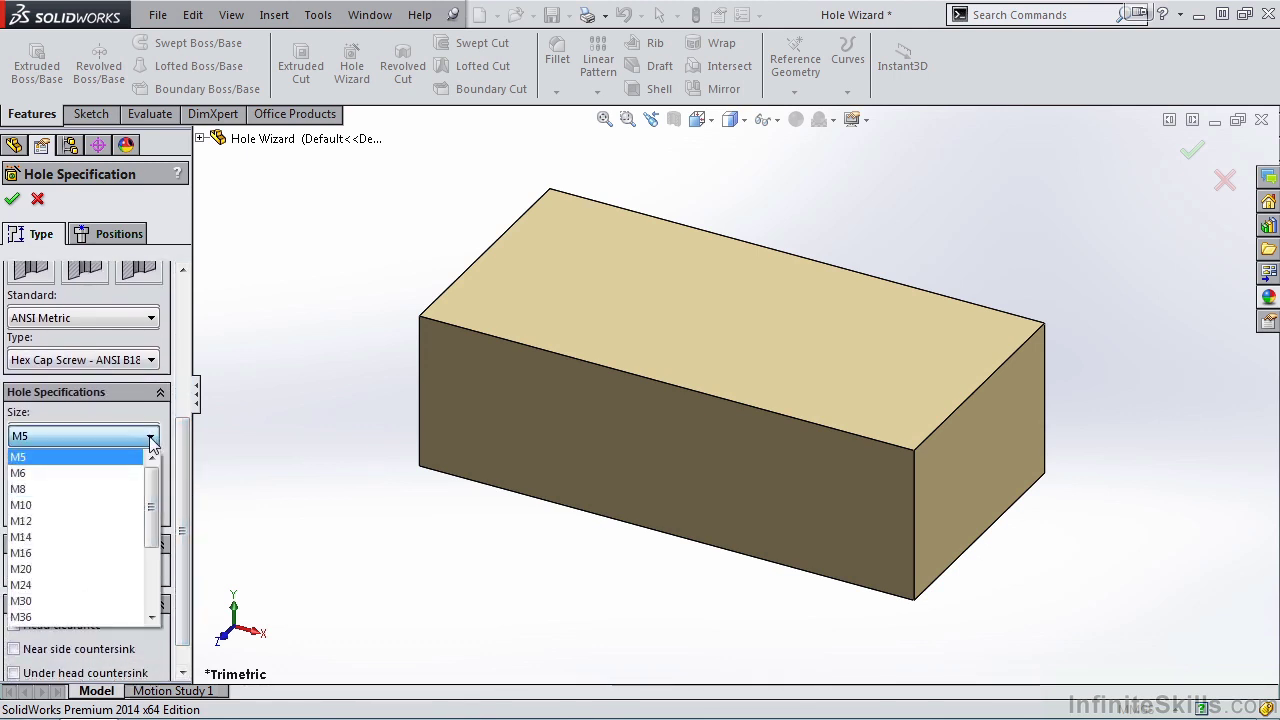
click(78, 596)
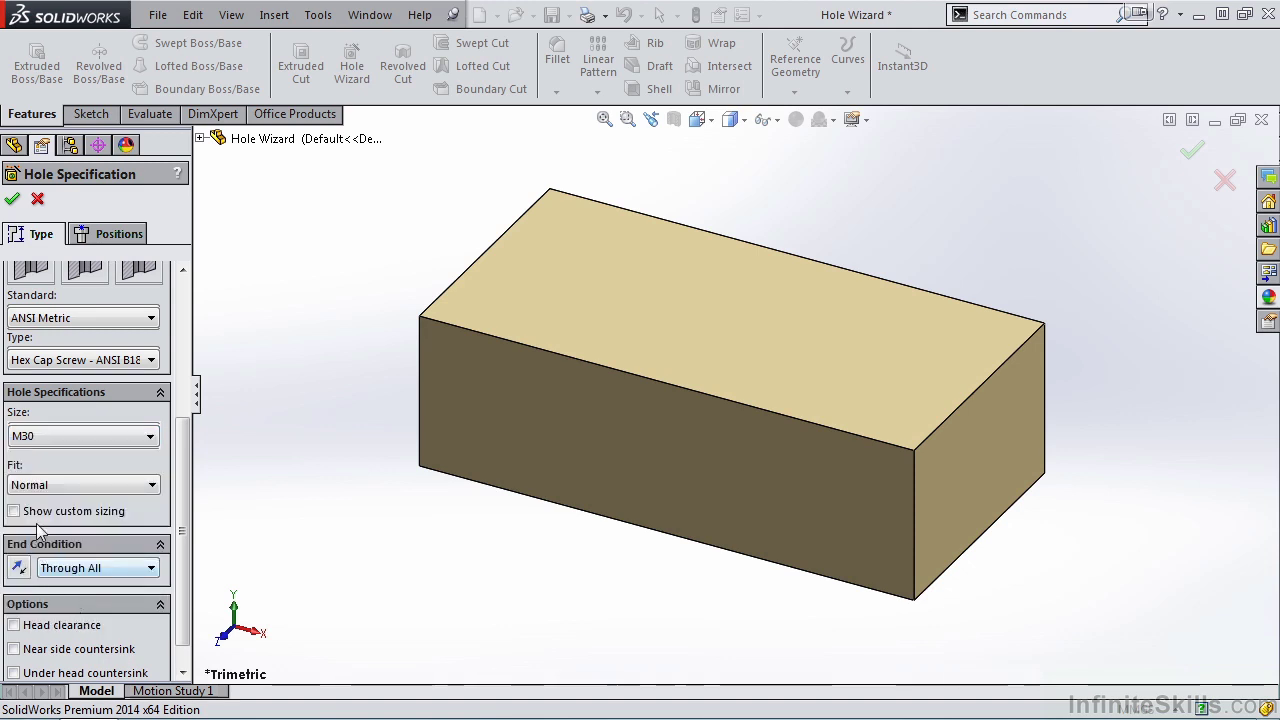
click(151, 484)
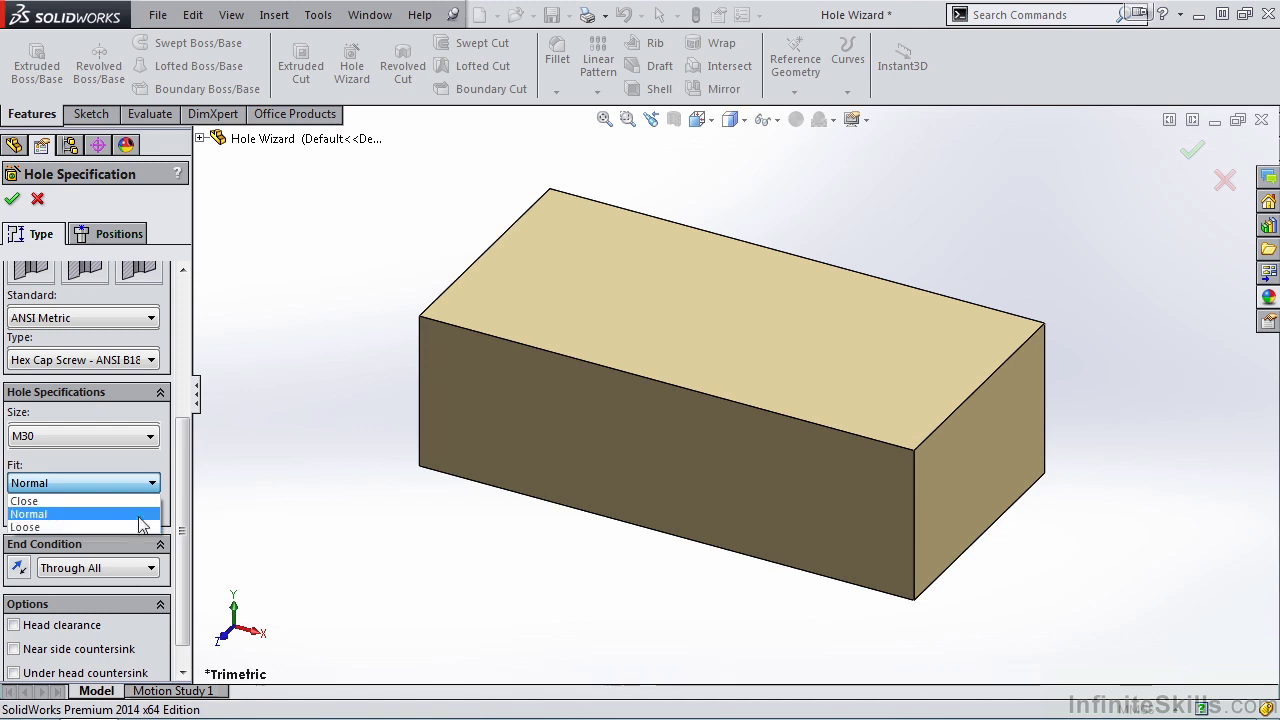
click(141, 515)
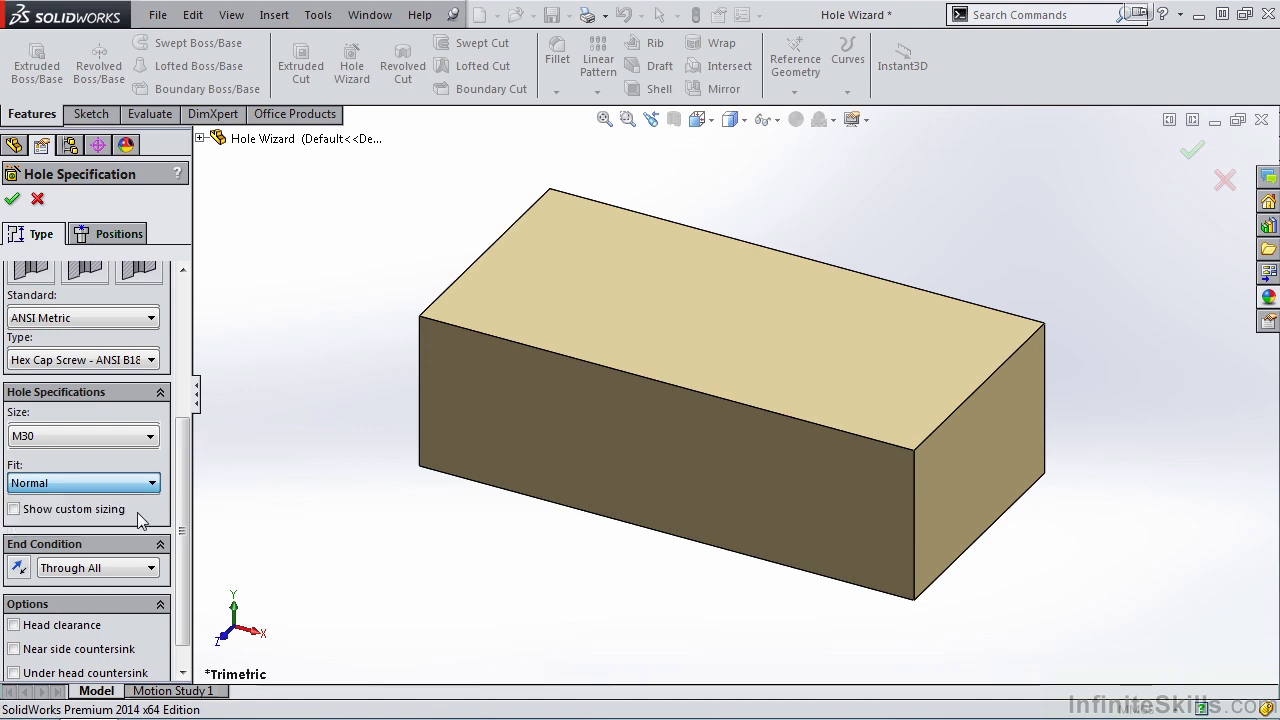
scroll(182, 530, down, 2)
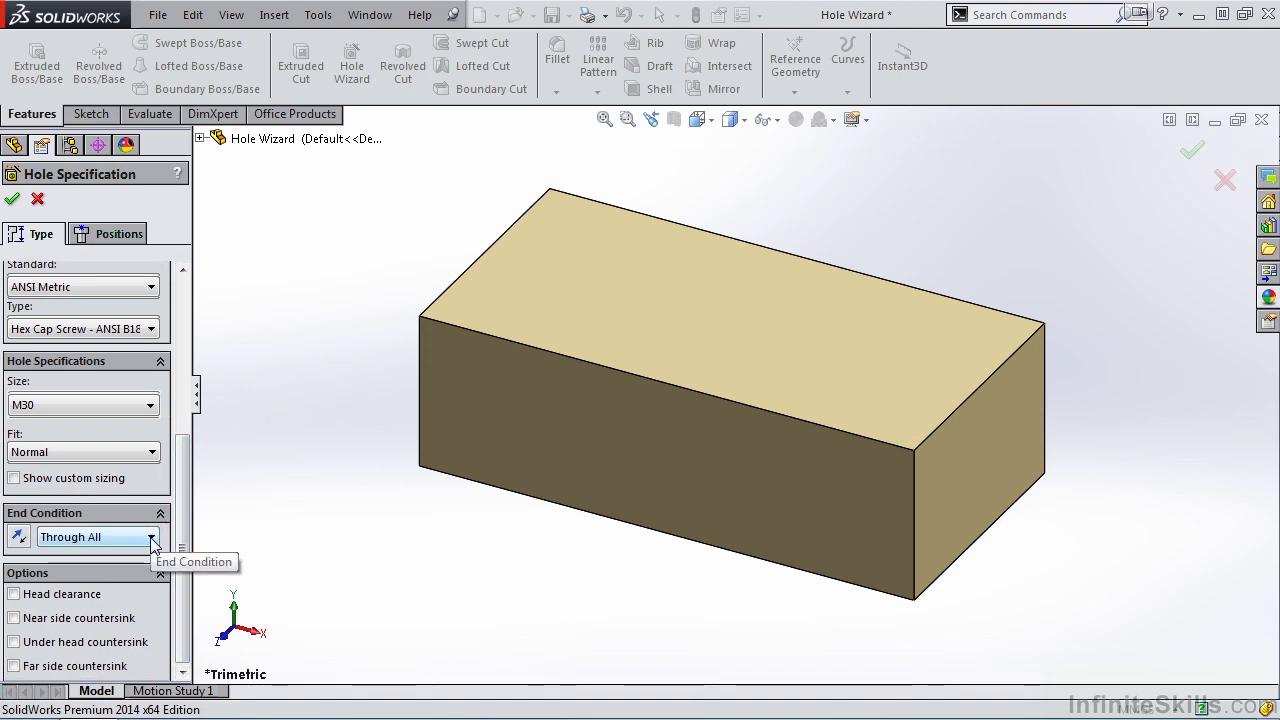
click(152, 539)
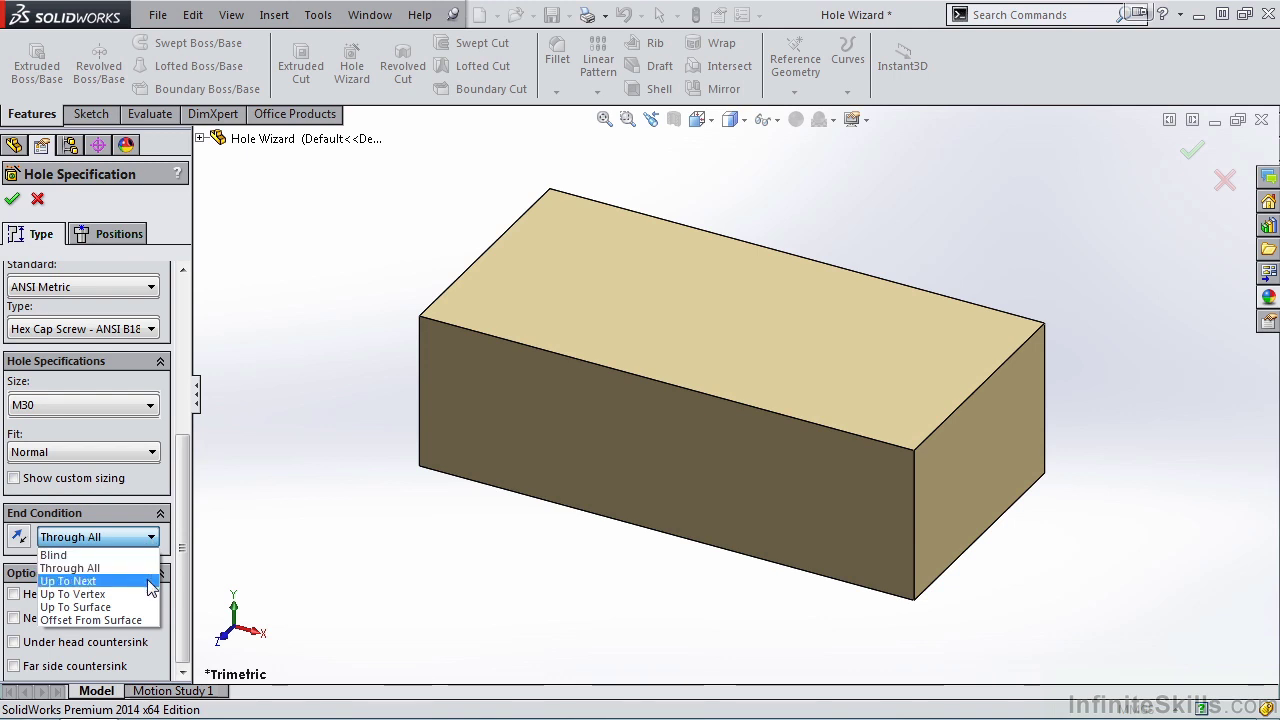
click(140, 569)
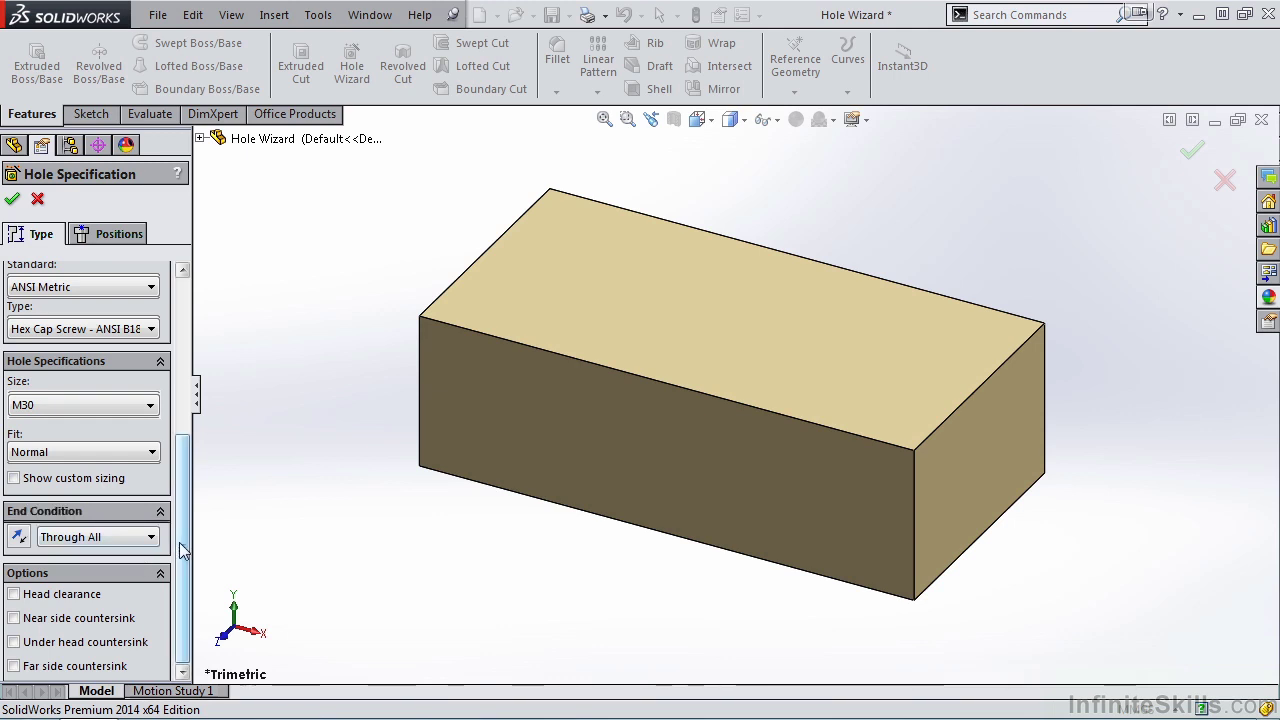
Step: Try the head clearance and the near side, under head and far side countersink options for the hole
key(Tab)
key(space)
scroll(186, 535, down, 1)
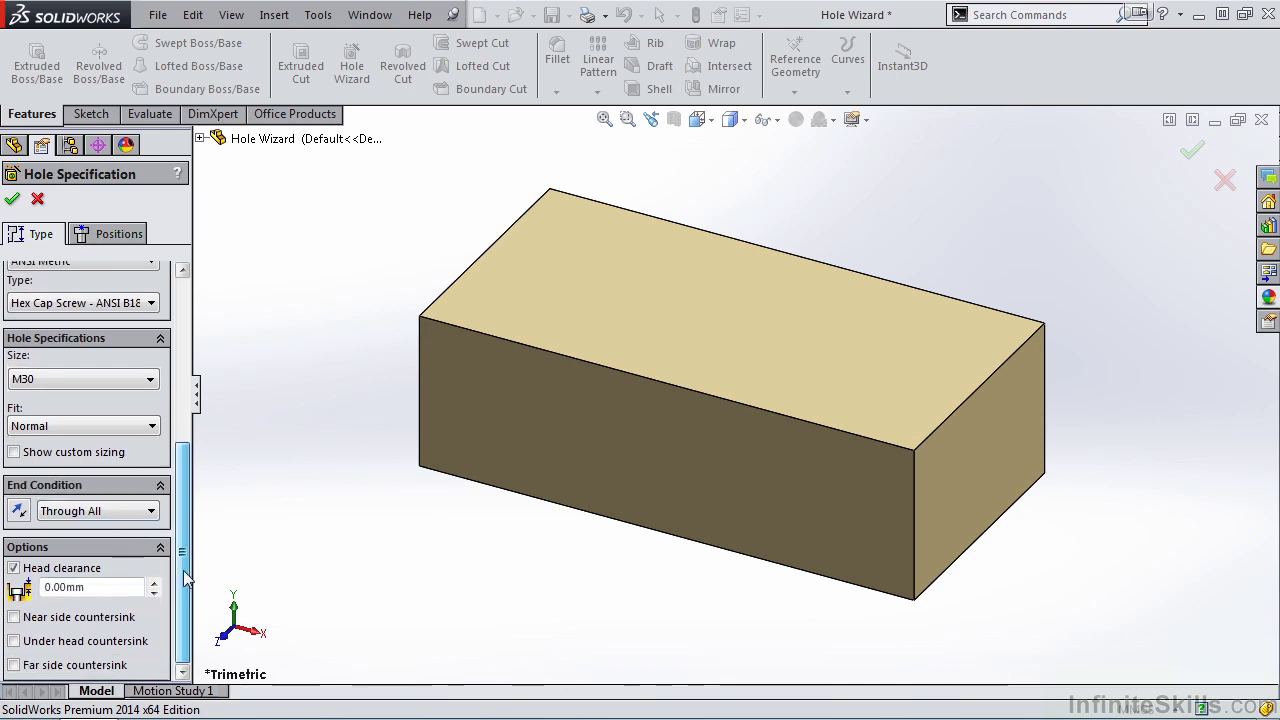
click(14, 617)
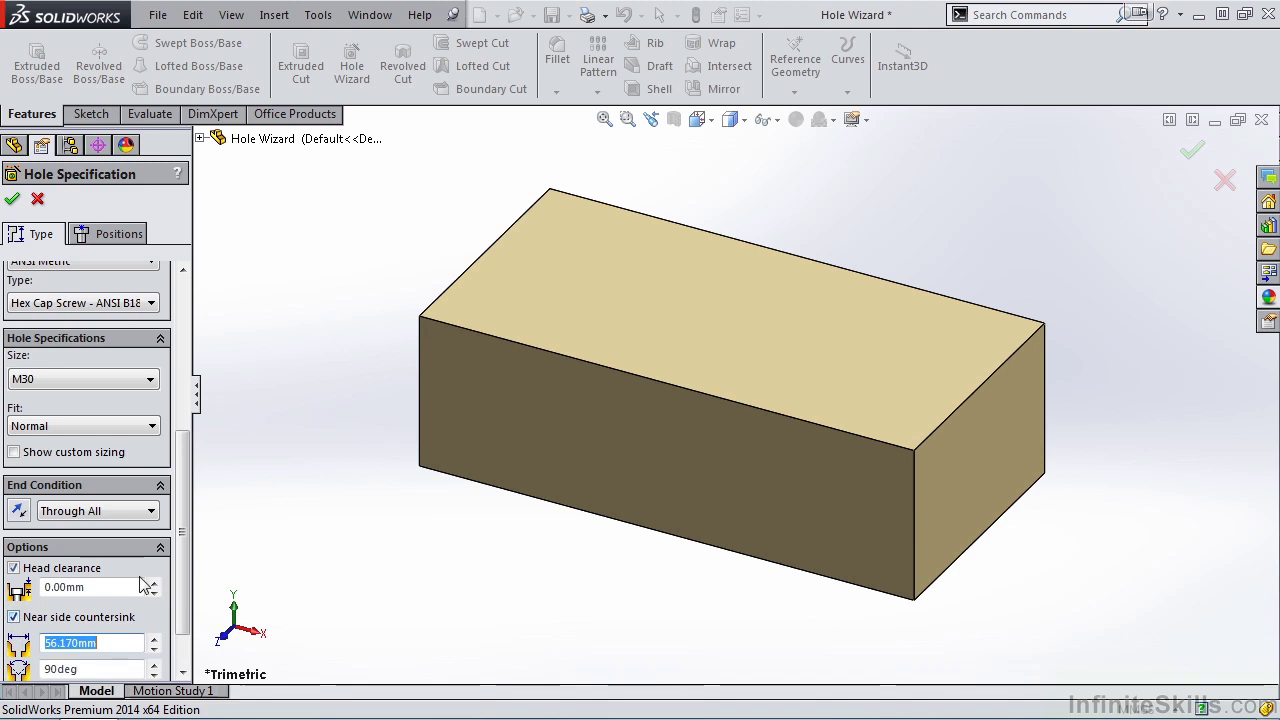
scroll(36, 655, down, 2)
click(14, 641)
scroll(16, 660, down, 2)
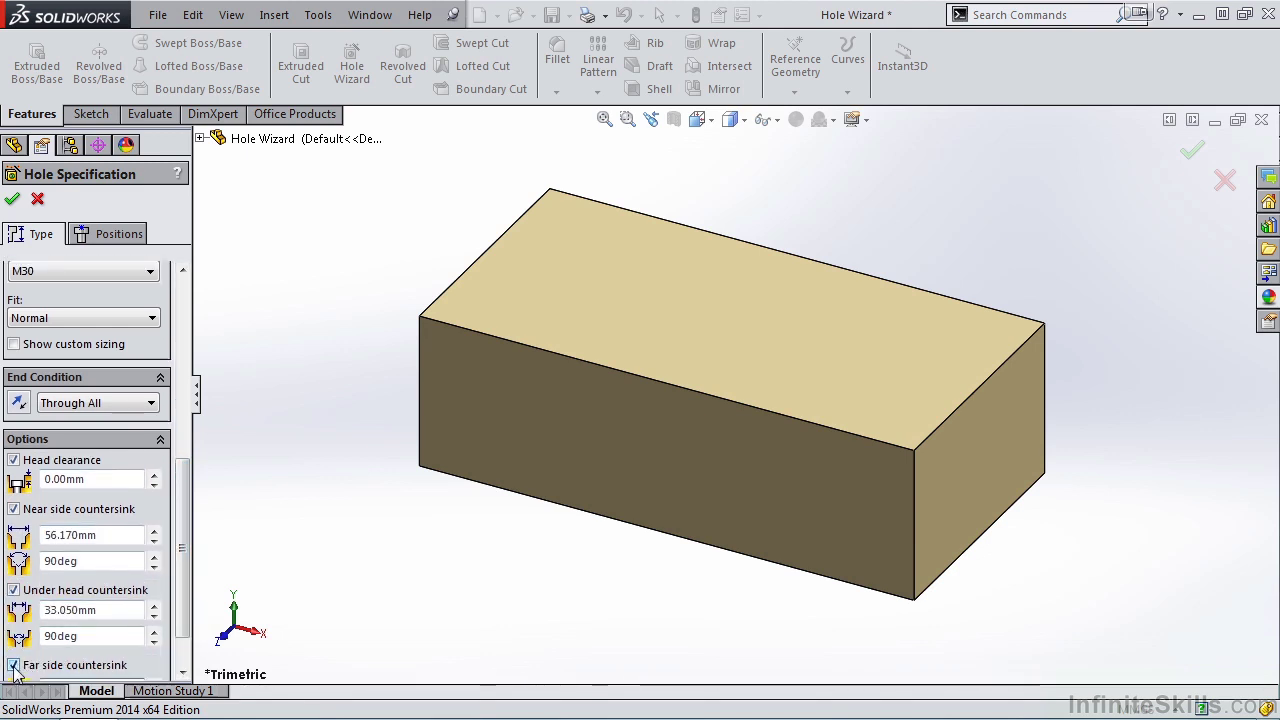
click(14, 590)
scroll(16, 542, up, 12)
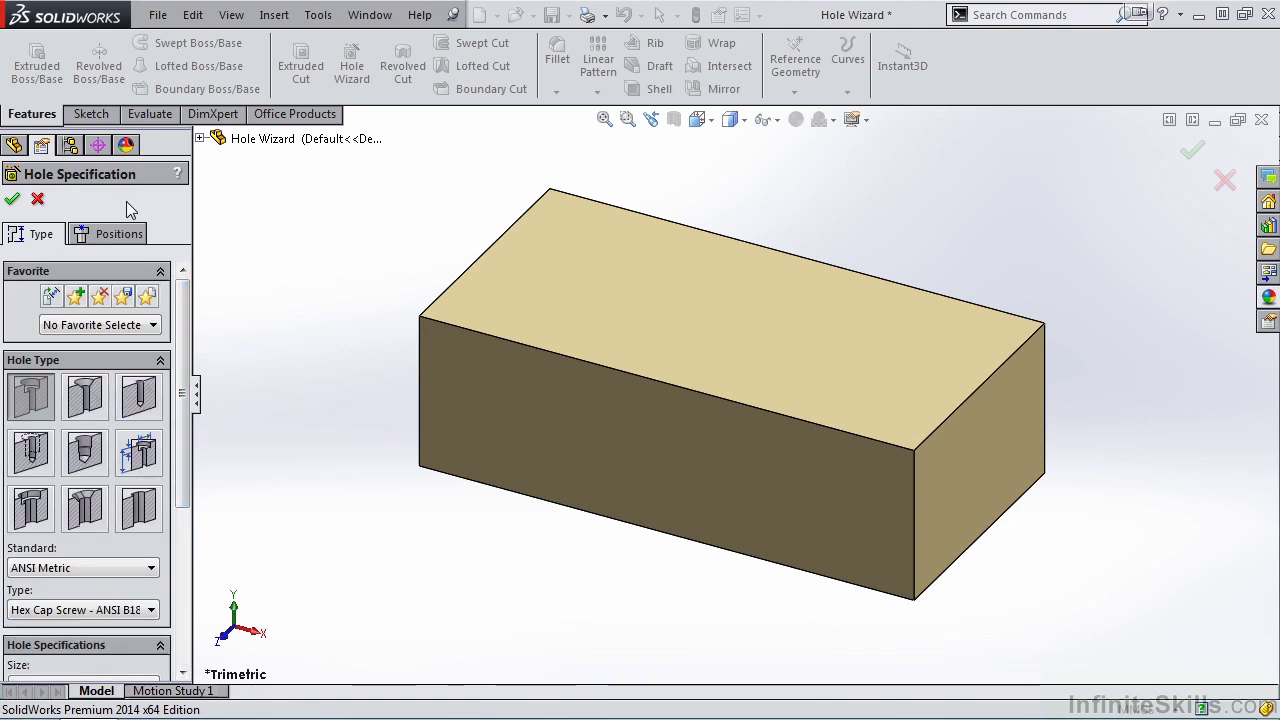
Step: Place one hole on the block's top face, about 76 mm from the left edge and 108 mm from the front edge
click(108, 236)
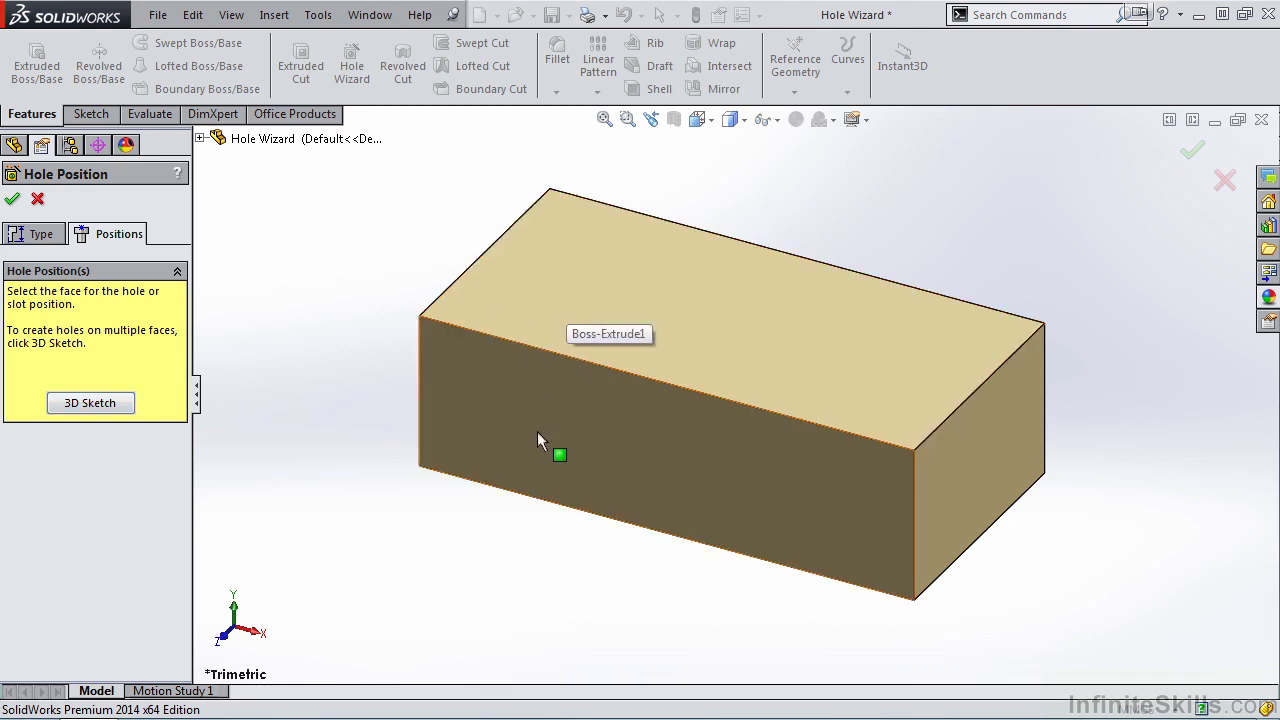
click(582, 283)
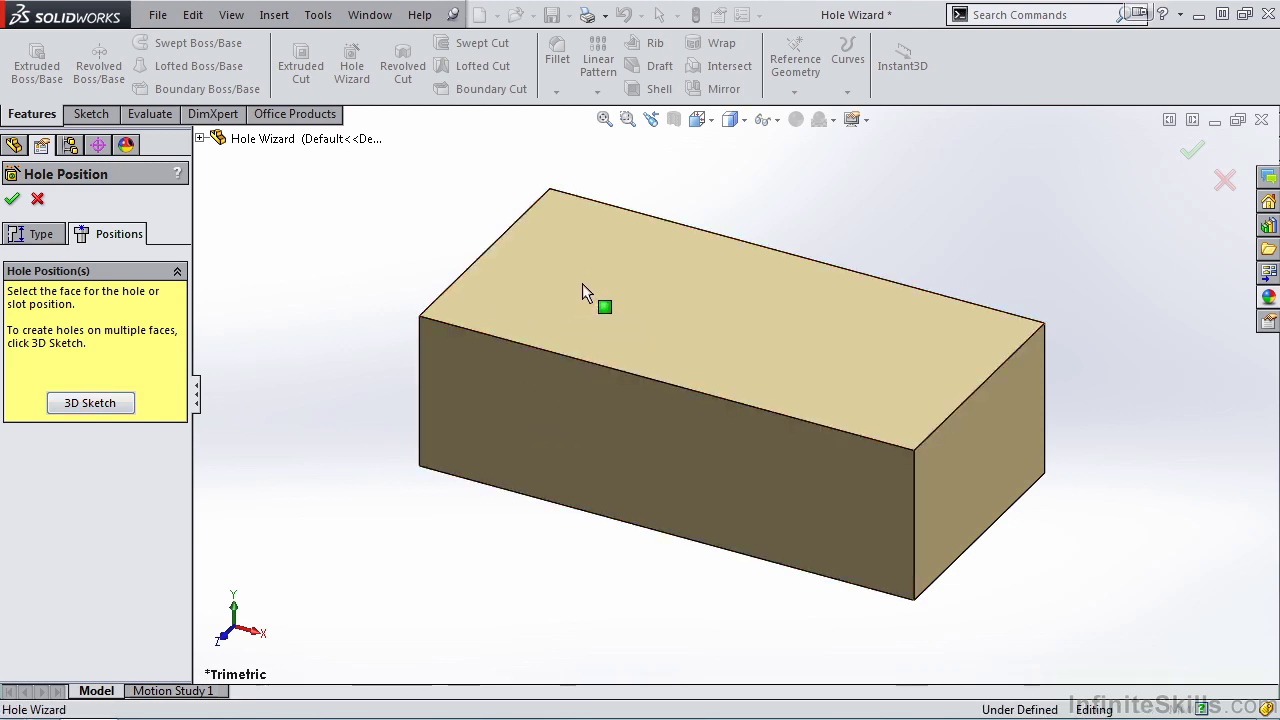
click(585, 285)
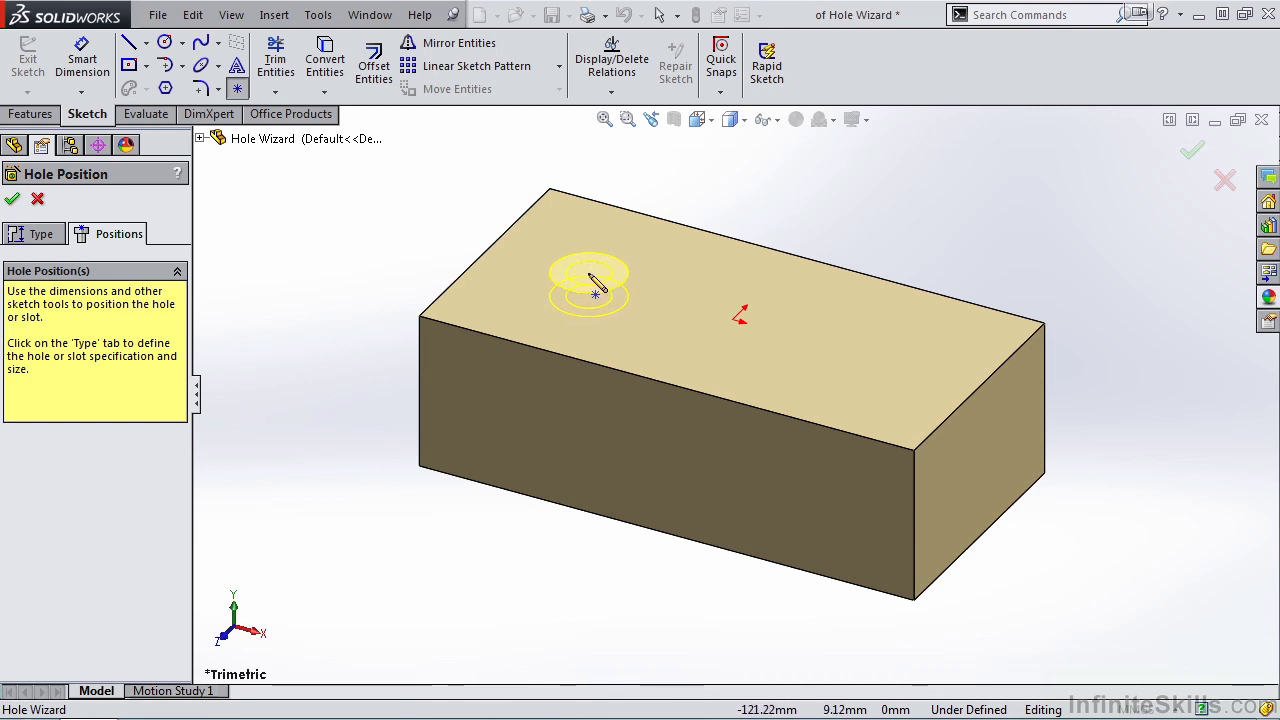
click(585, 273)
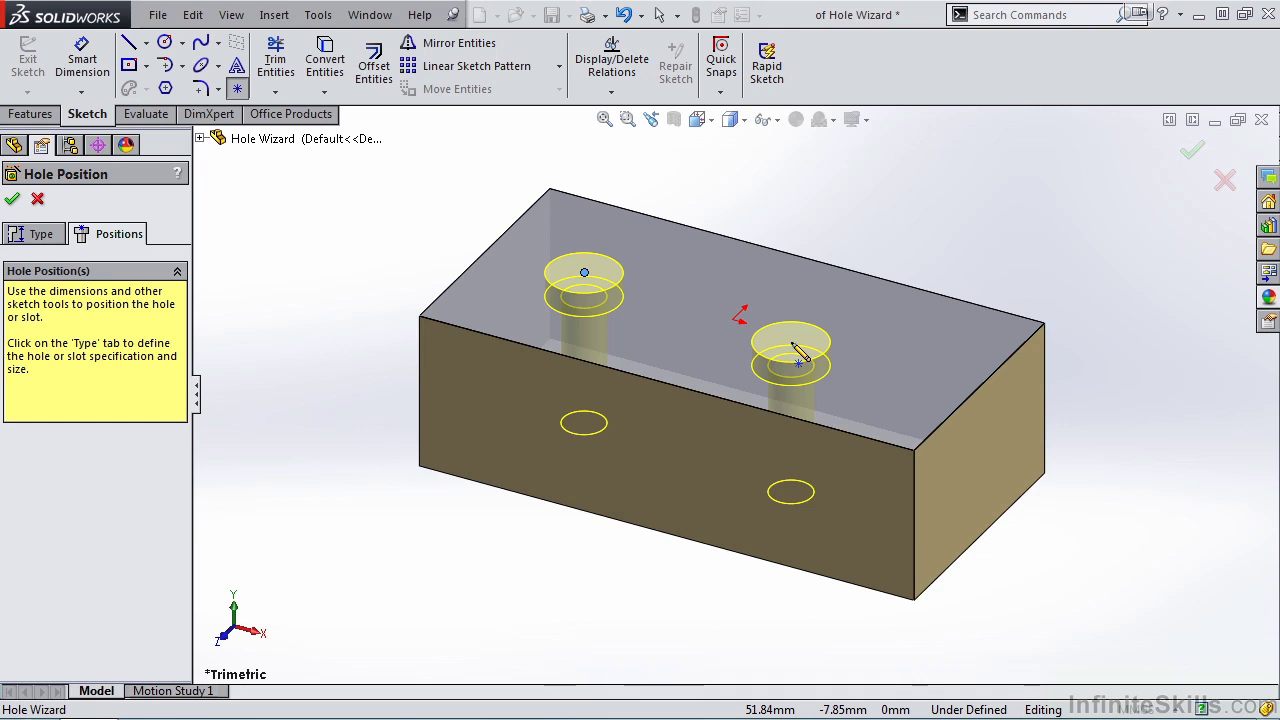
key(Escape)
Step: Dimension the hole centre 75 mm from the left edge of the block's top face
key(space)
click(774, 244)
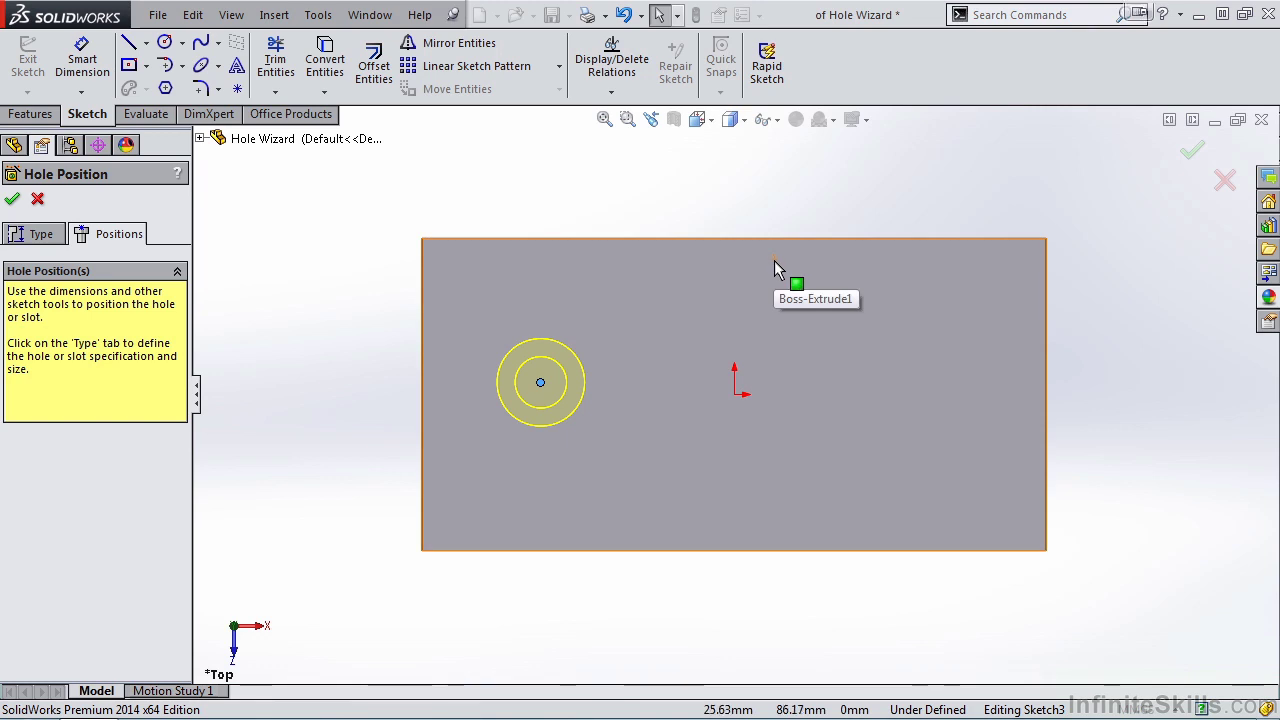
click(82, 62)
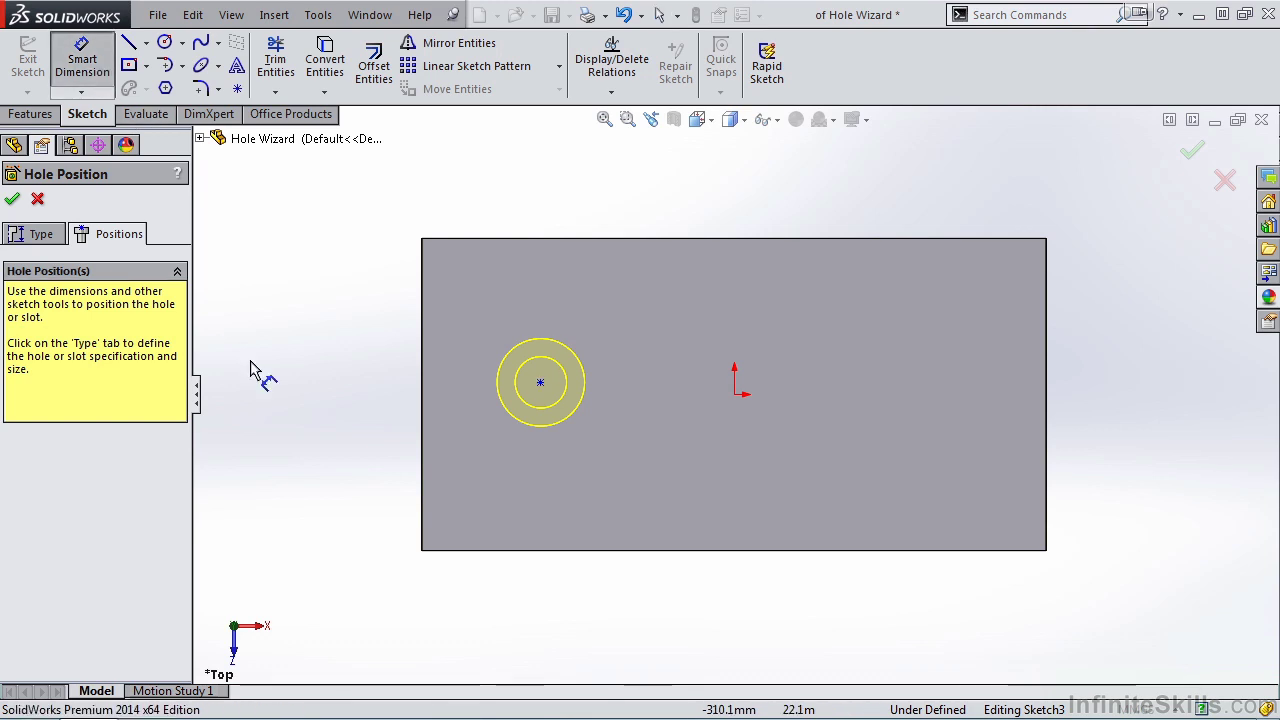
click(421, 428)
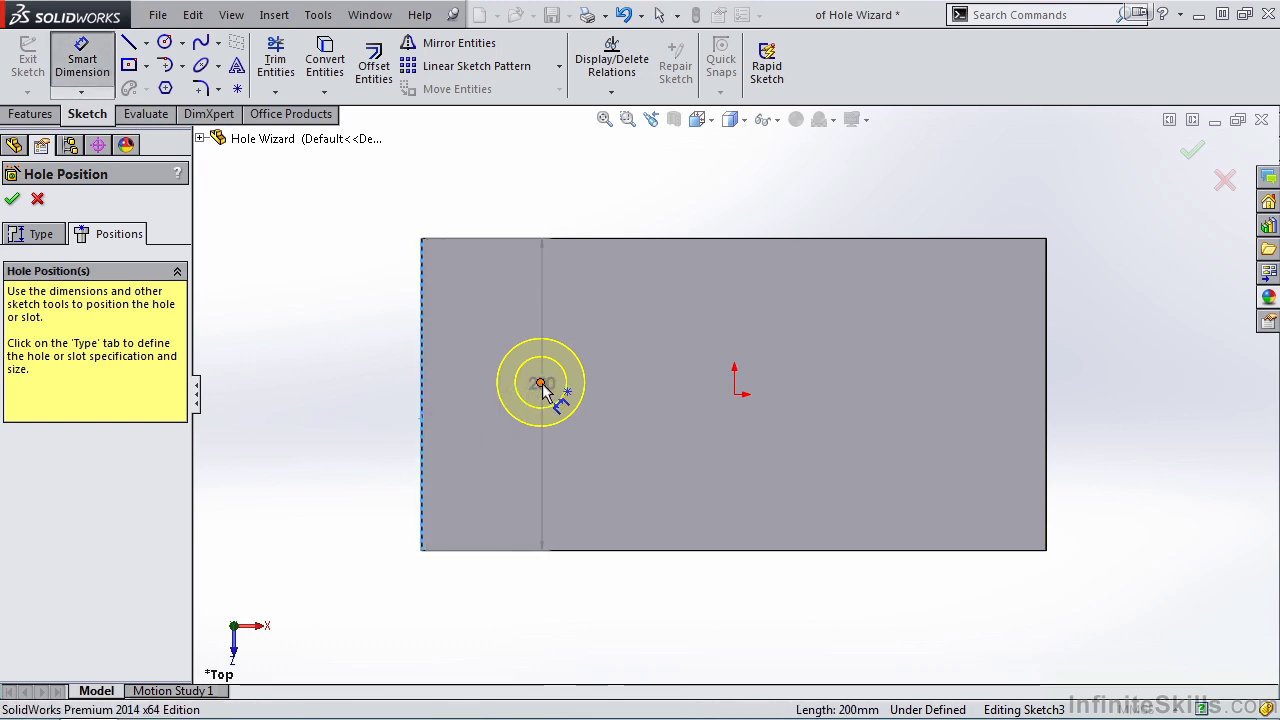
click(540, 383)
click(487, 617)
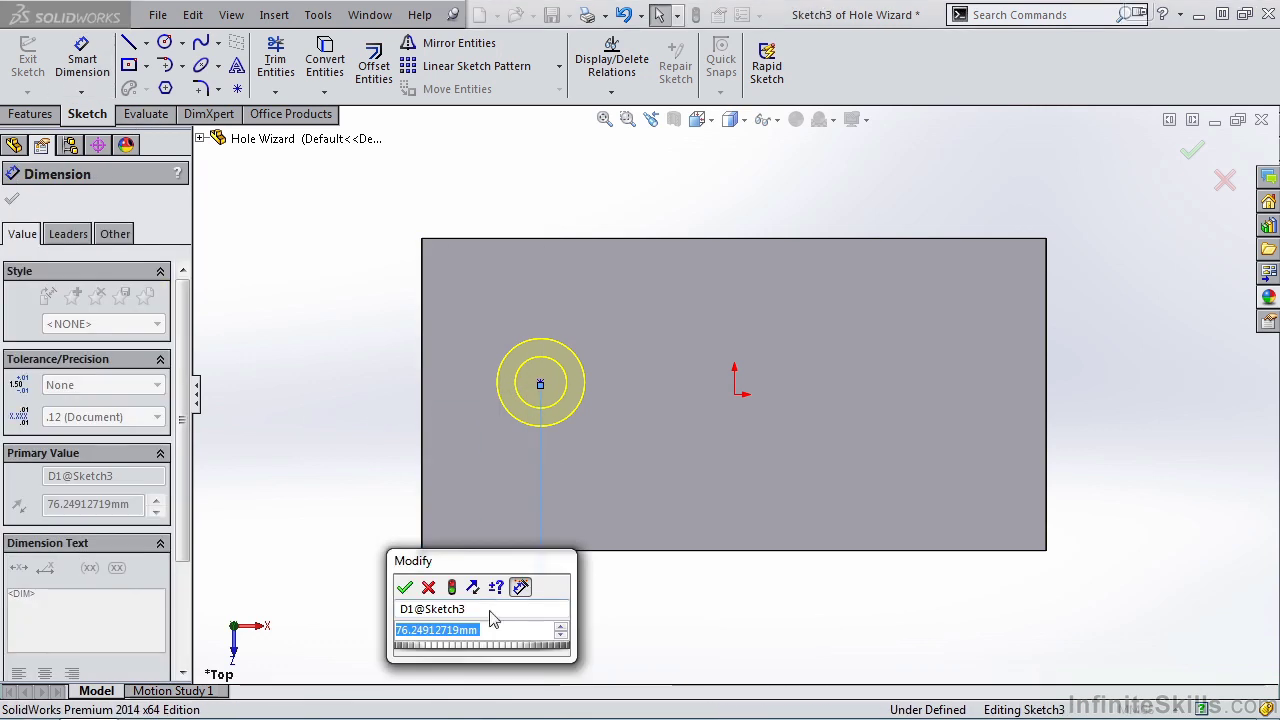
text(75)
click(404, 587)
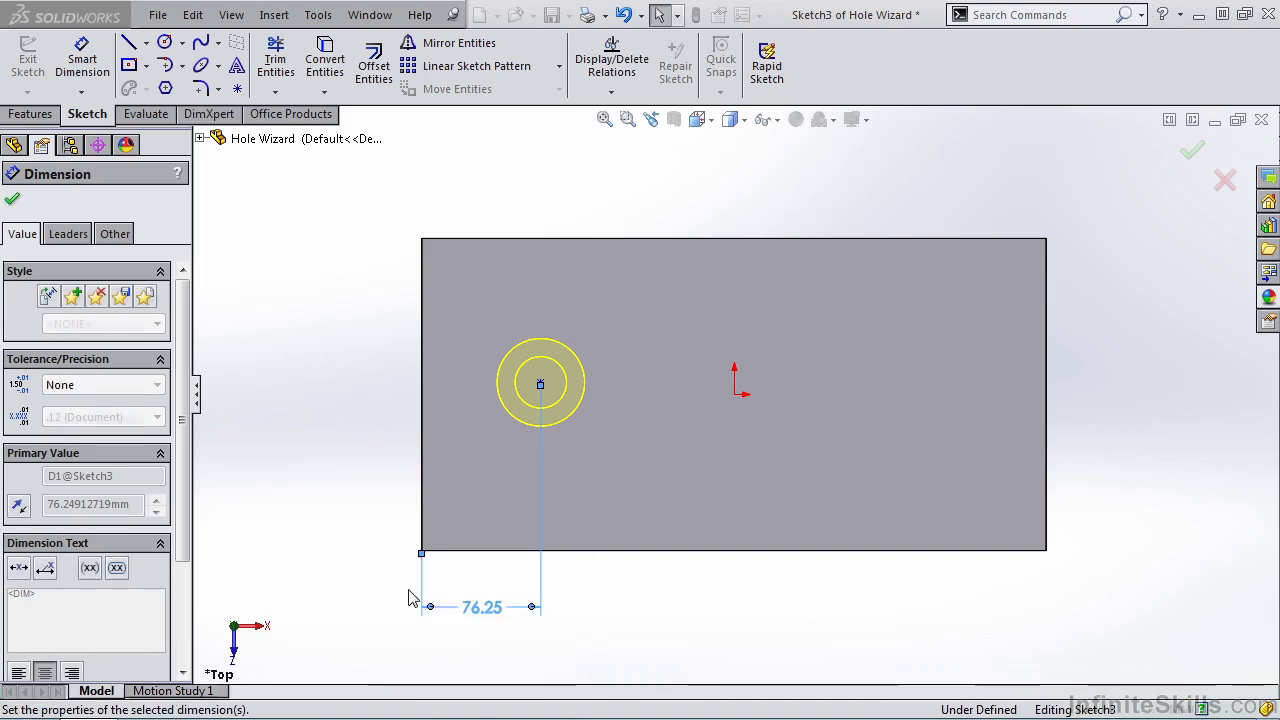
Step: Dimension the hole centre 100 mm from the front edge of the top face and finish the hole
click(539, 384)
click(493, 550)
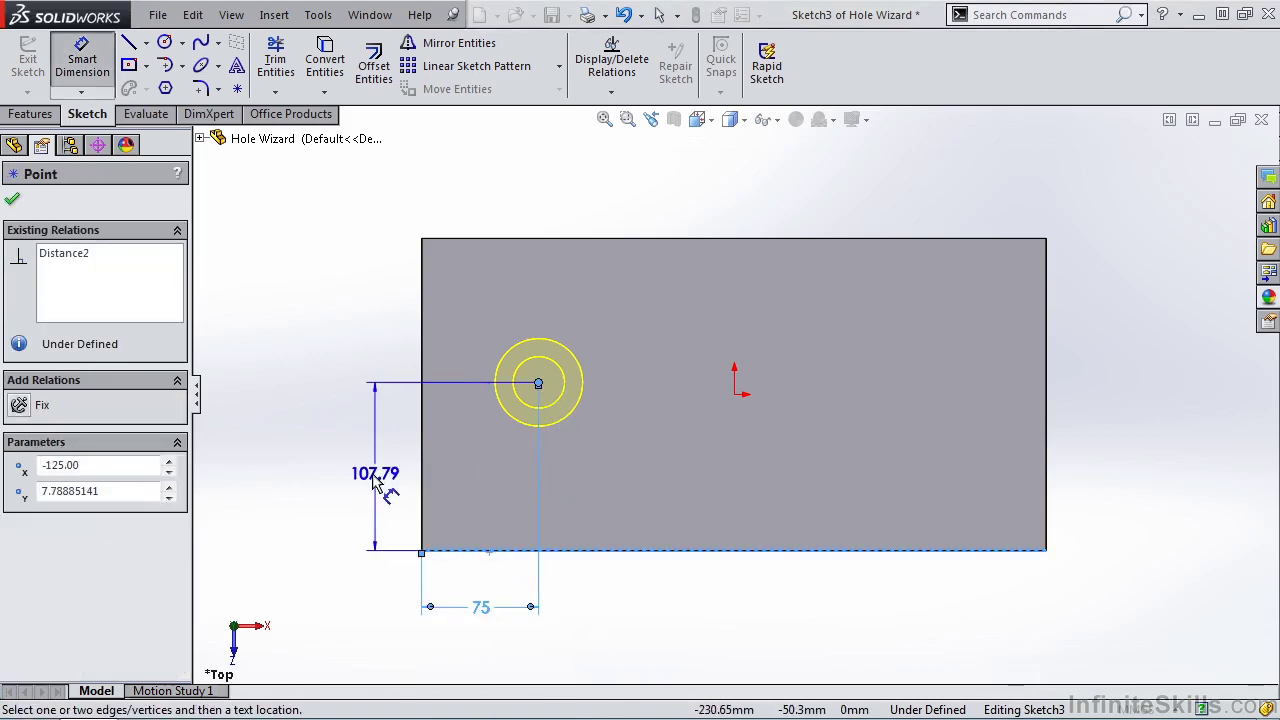
click(376, 480)
text(100)
click(293, 456)
click(14, 200)
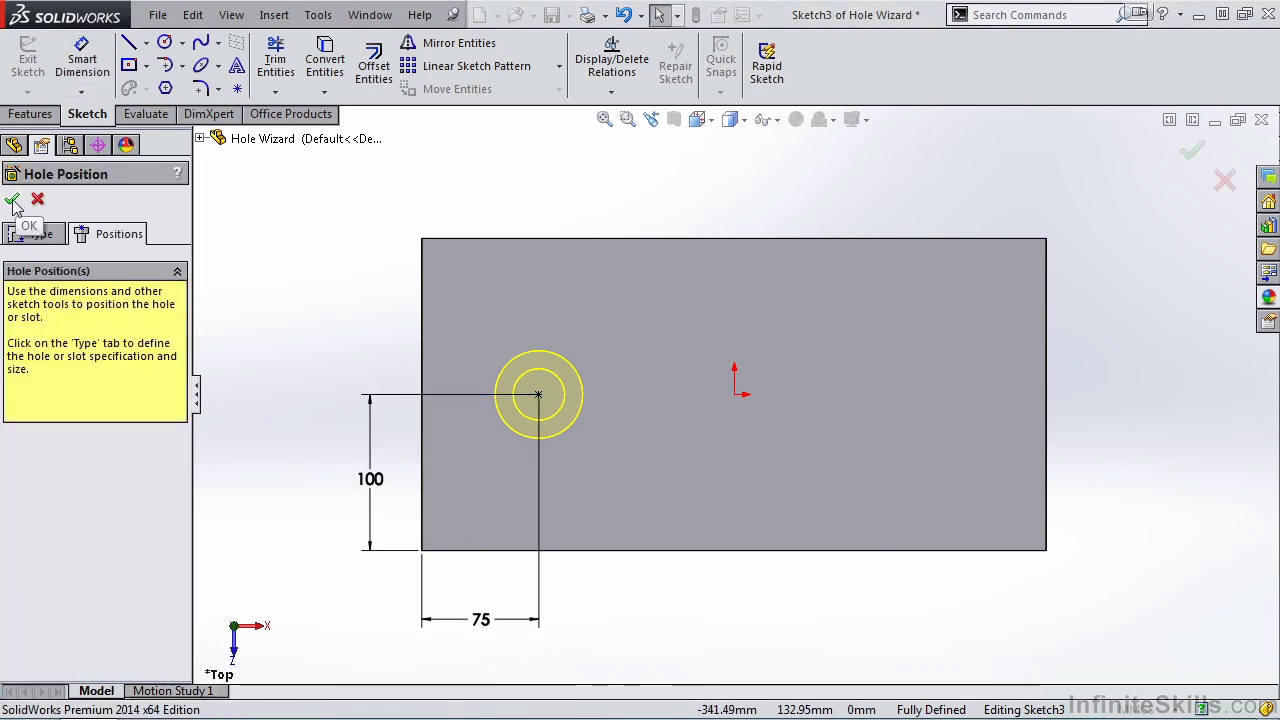
click(14, 201)
Step: Examine the counterbored hole in the block from above and the sketches contained in its feature
key(space)
key(ctrl+7)
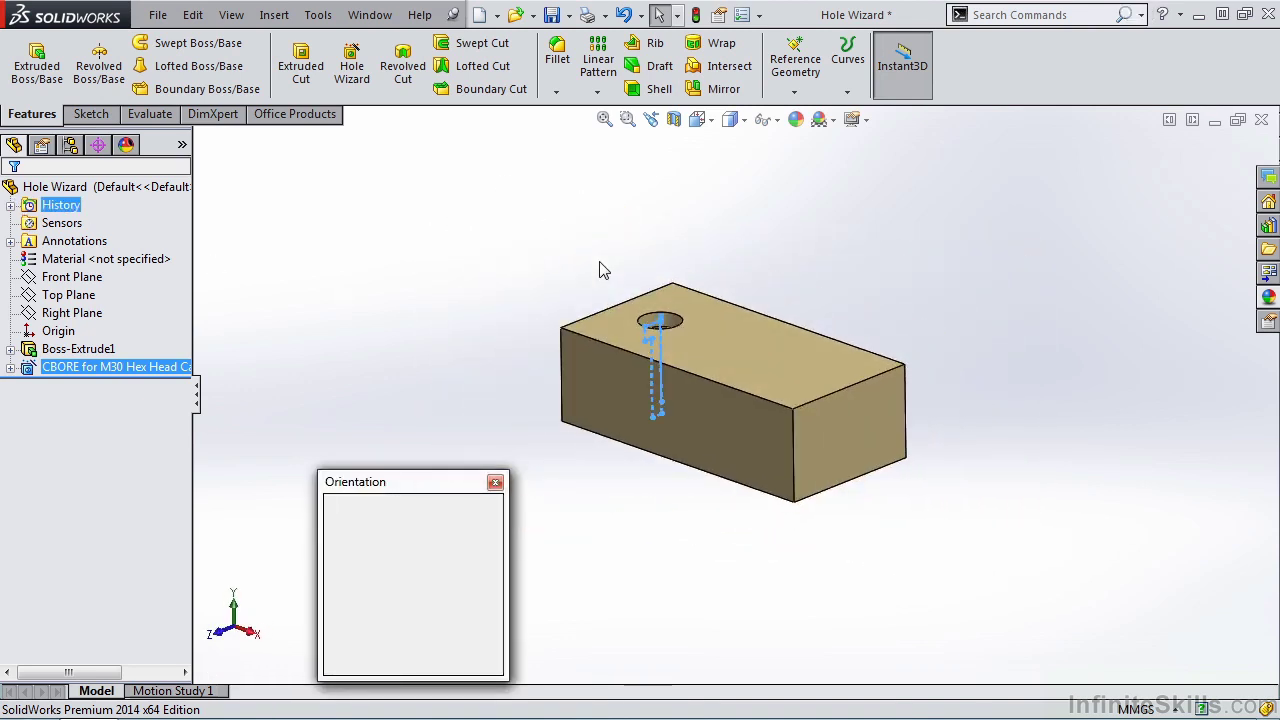
click(733, 342)
middle_drag(650, 313, 672, 489)
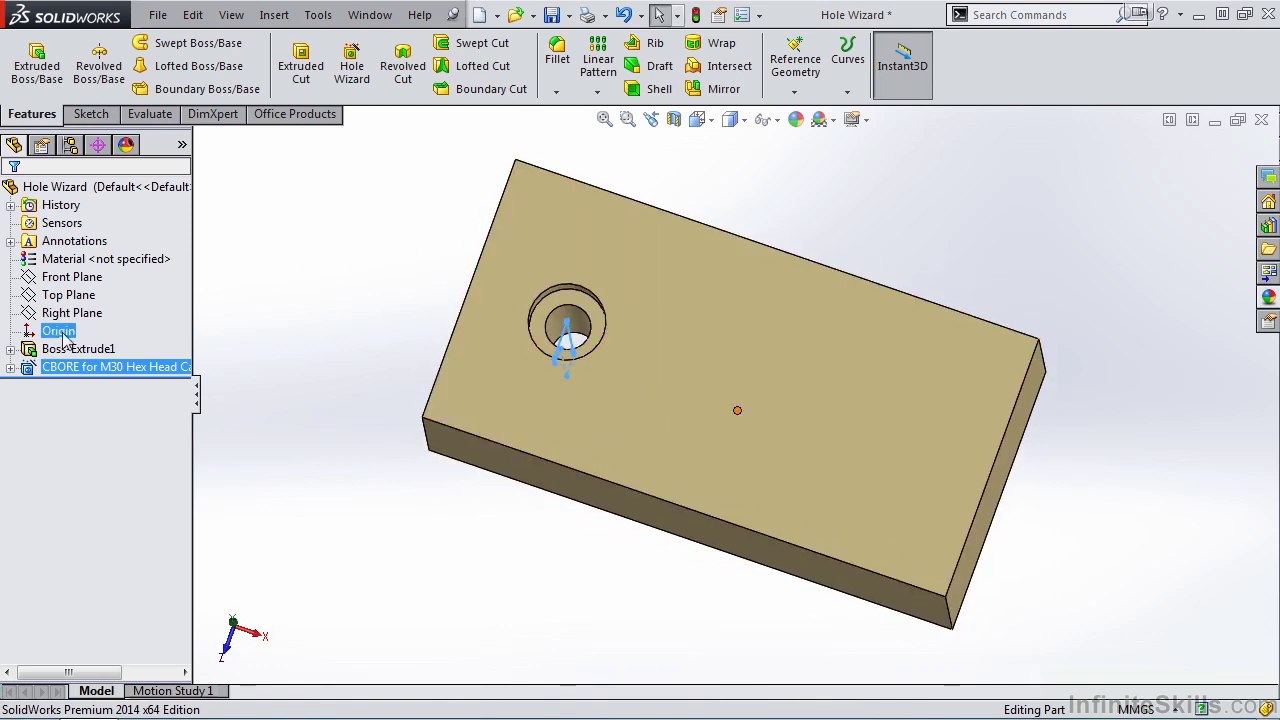
click(61, 370)
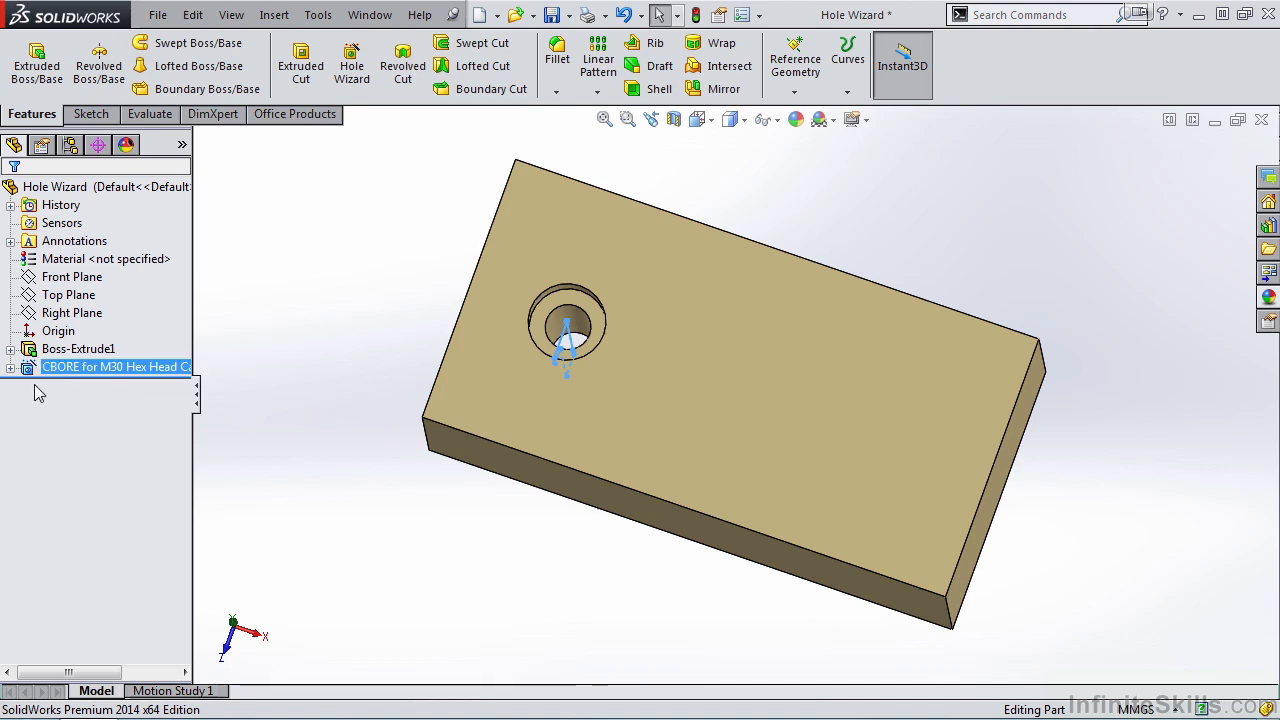
click(10, 368)
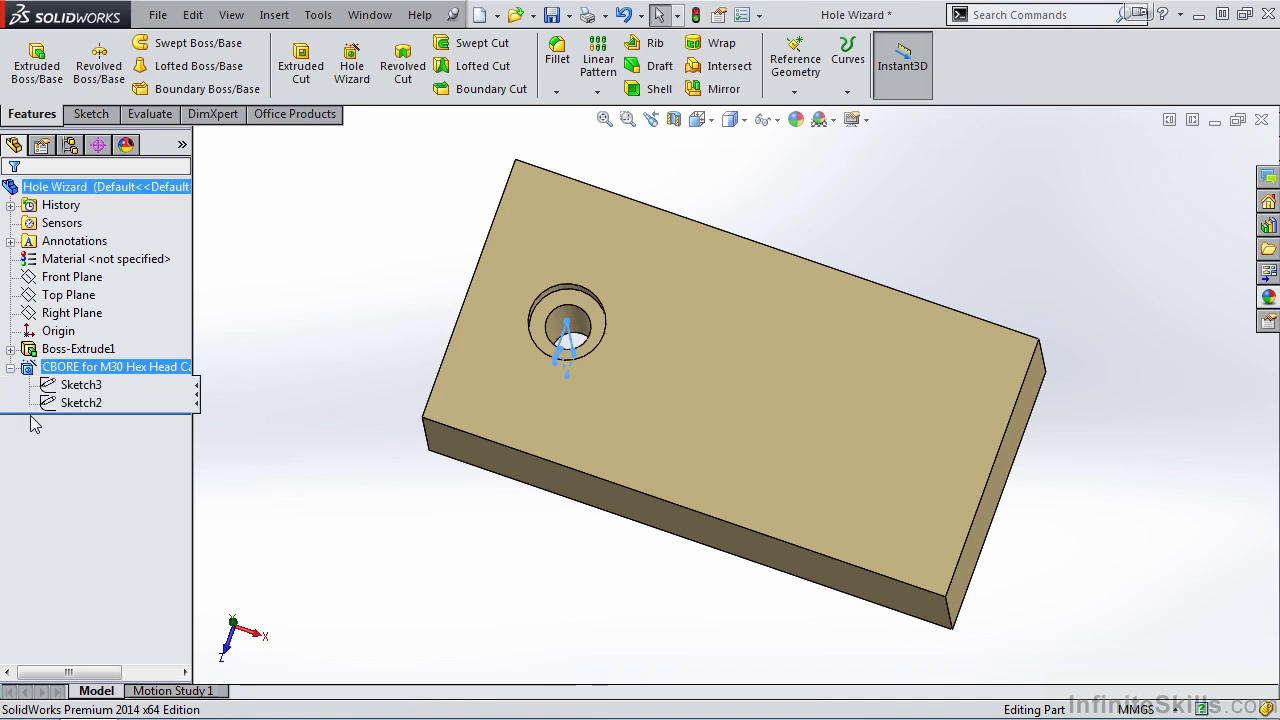
Step: Examine the counterbore hole's position sketch and its profile sketch in turn on the block
click(78, 388)
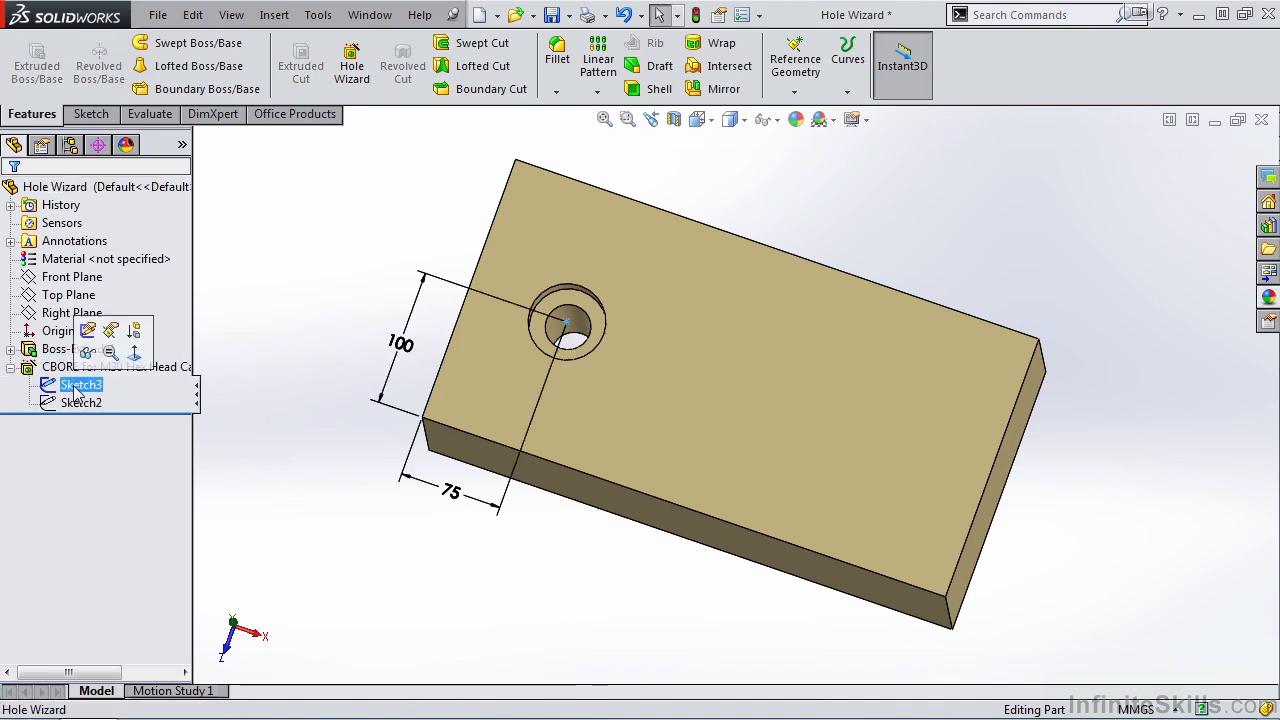
mouse_move(560, 563)
middle_down()
mouse_move(543, 463)
mouse_move(555, 474)
middle_up()
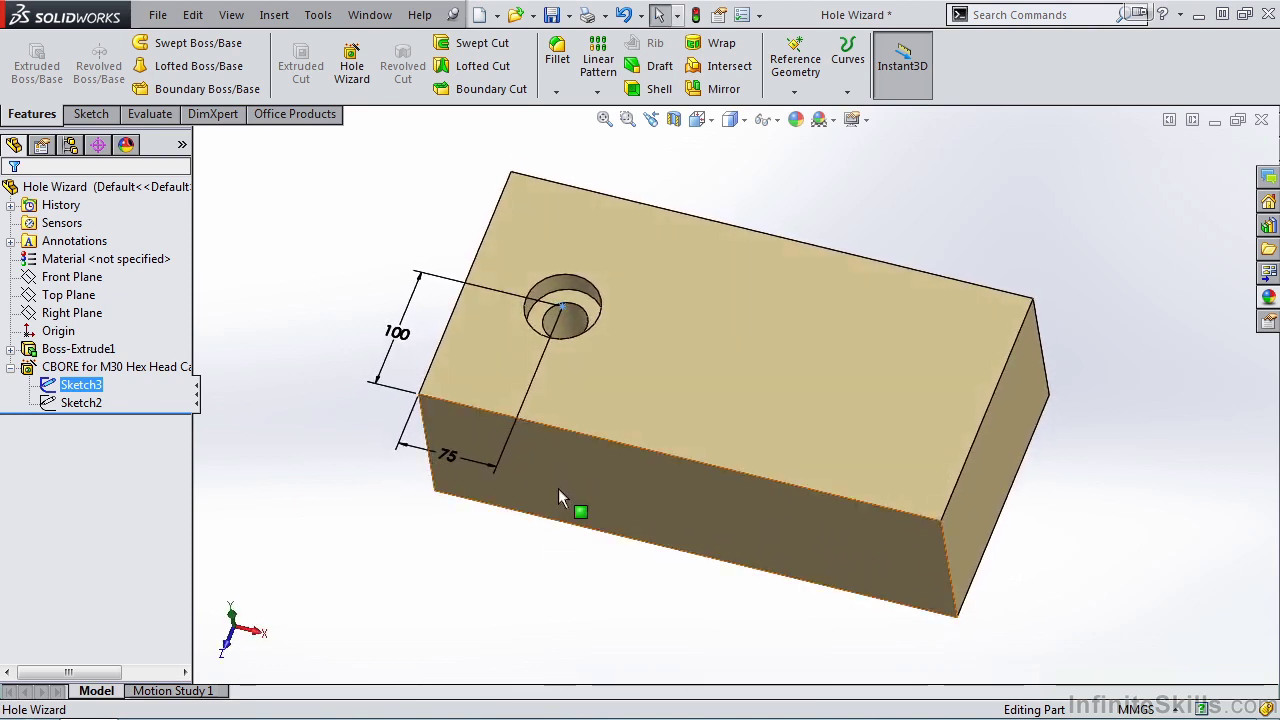
click(81, 402)
mouse_move(571, 586)
middle_down()
mouse_move(497, 546)
mouse_move(509, 517)
mouse_move(495, 511)
mouse_move(523, 549)
mouse_move(531, 540)
mouse_move(523, 548)
middle_up()
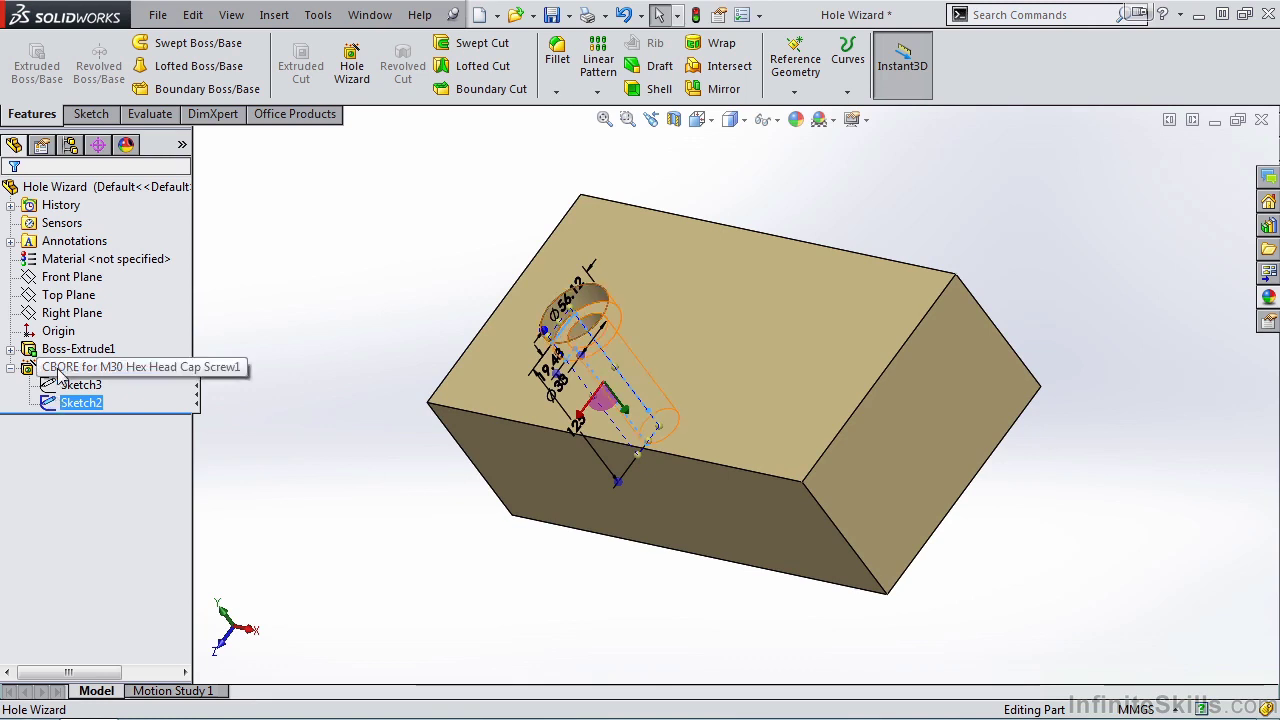
Step: Open the counterbore hole's definition and close it without changes, rechecking its two sketches
click(95, 367)
click(71, 336)
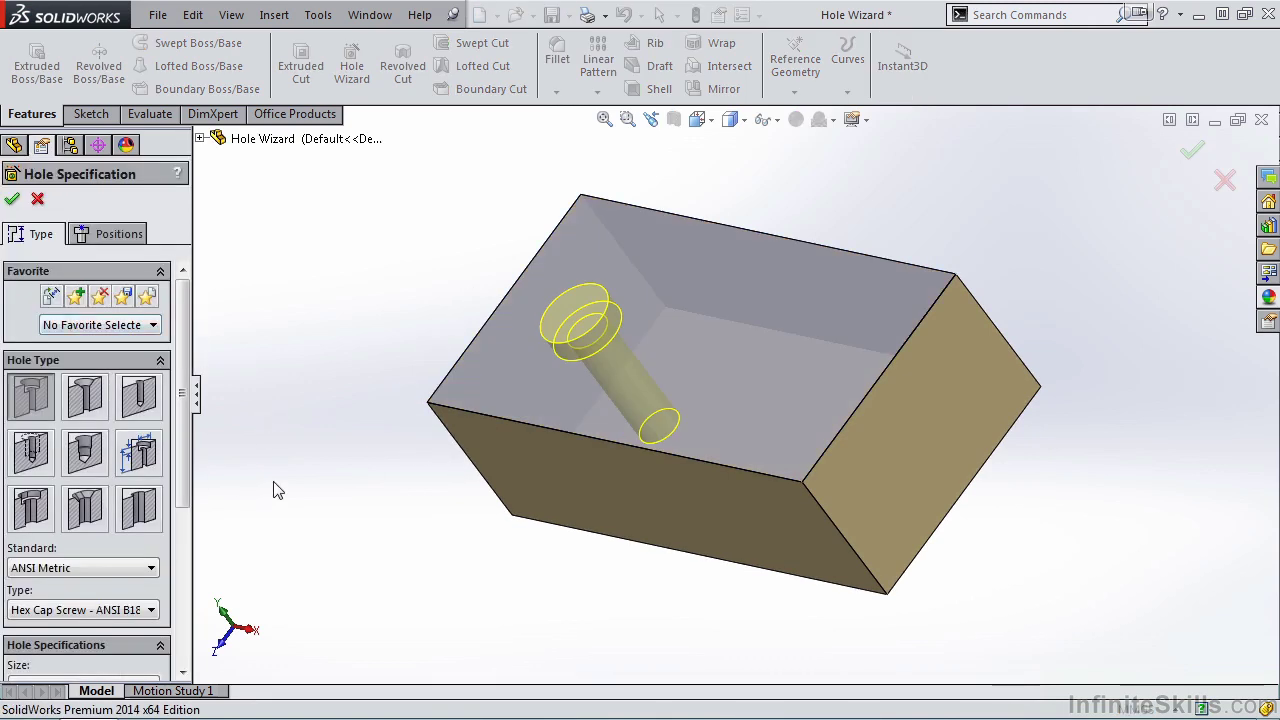
click(12, 198)
click(89, 386)
ctrl+click(82, 403)
click(87, 404)
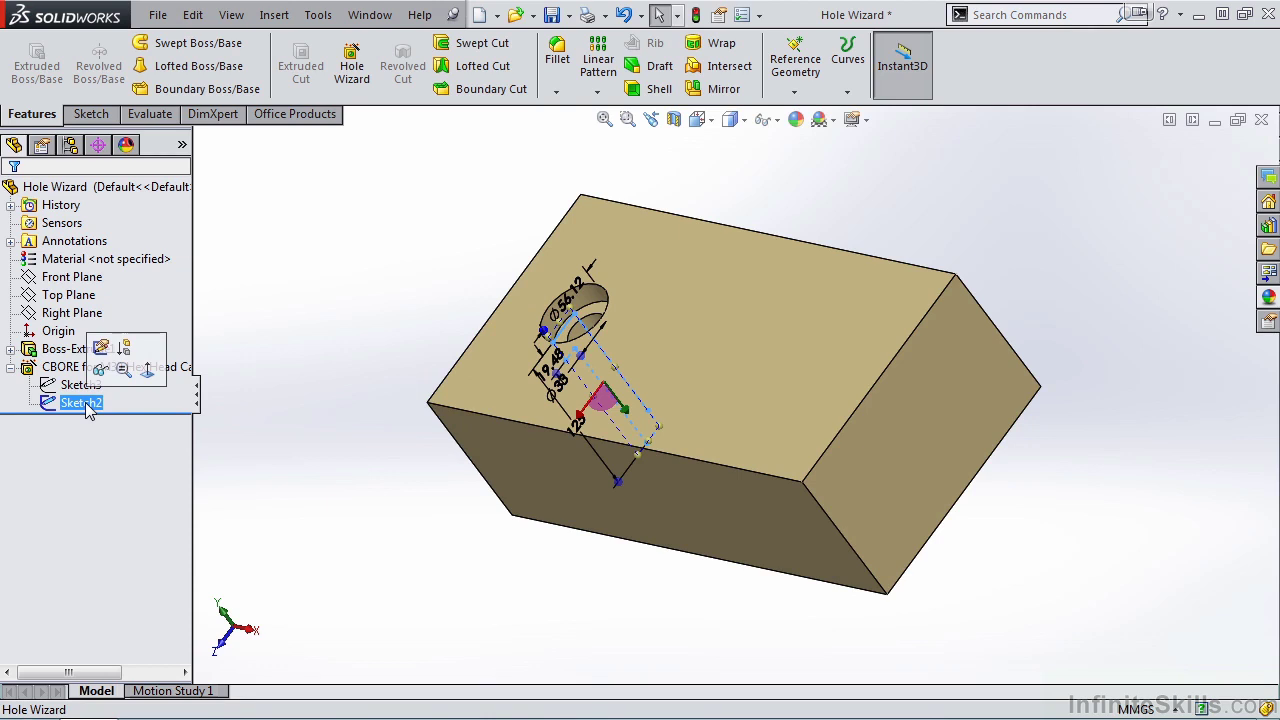
click(269, 490)
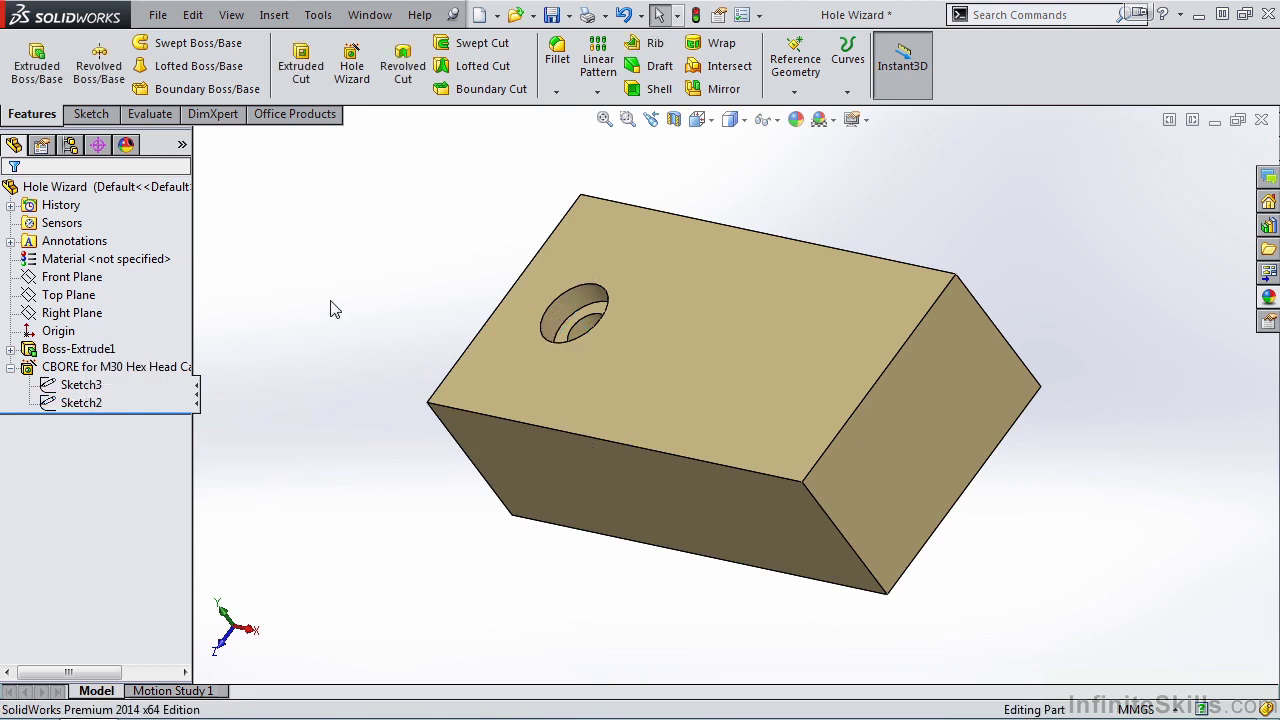
Step: Start a new Hole Wizard hole as a straight tap of the ANSI Metric Bottoming Tapped Hole type
click(351, 82)
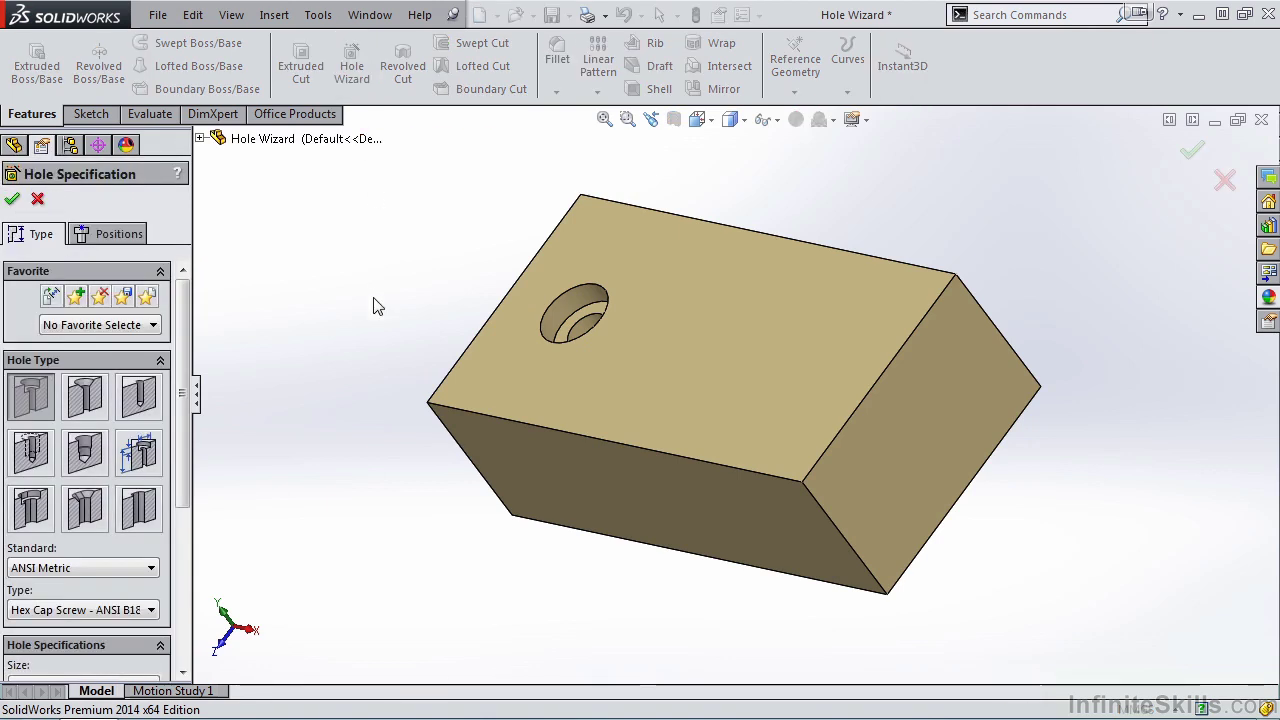
click(42, 455)
scroll(185, 530, down, 3)
scroll(185, 530, down, 1)
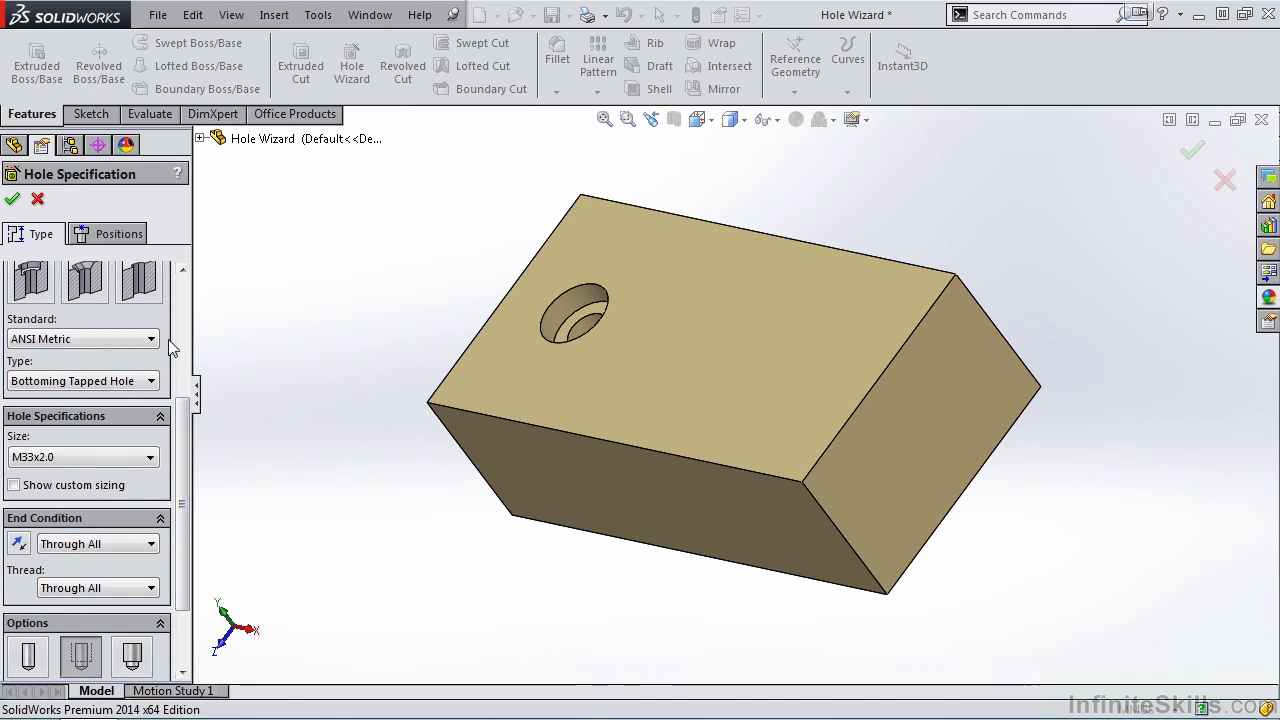
click(148, 384)
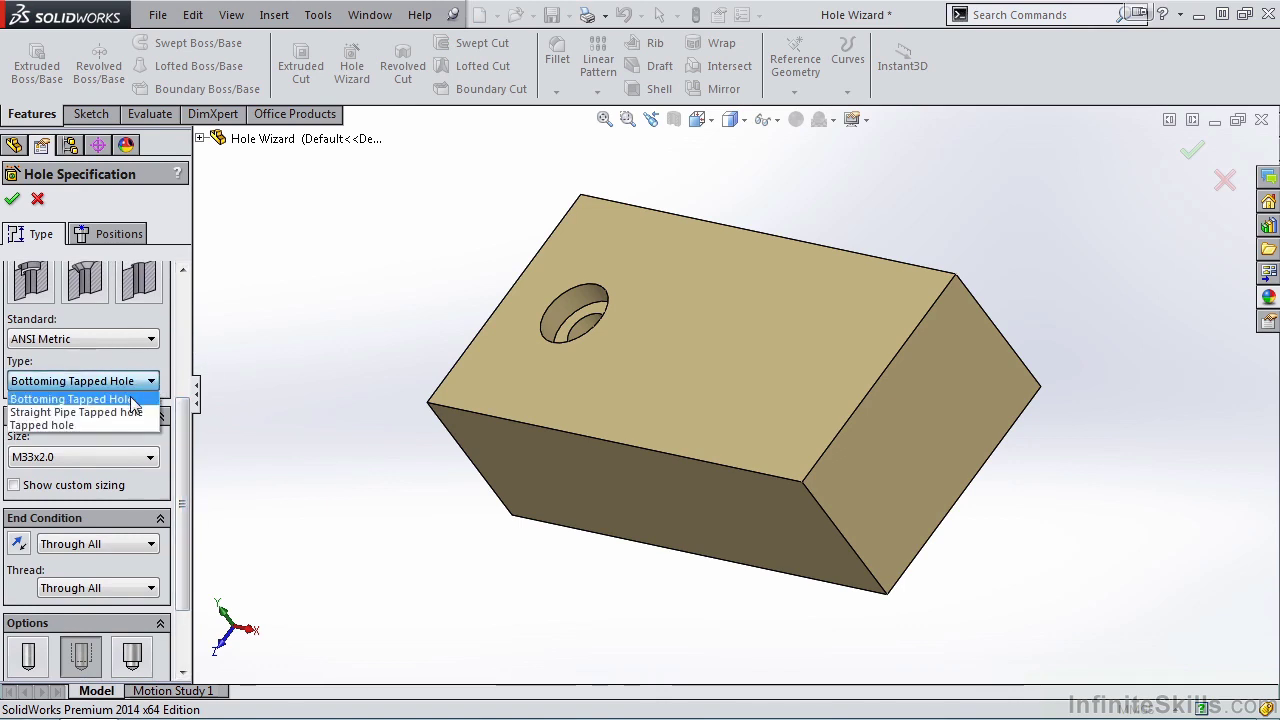
click(133, 399)
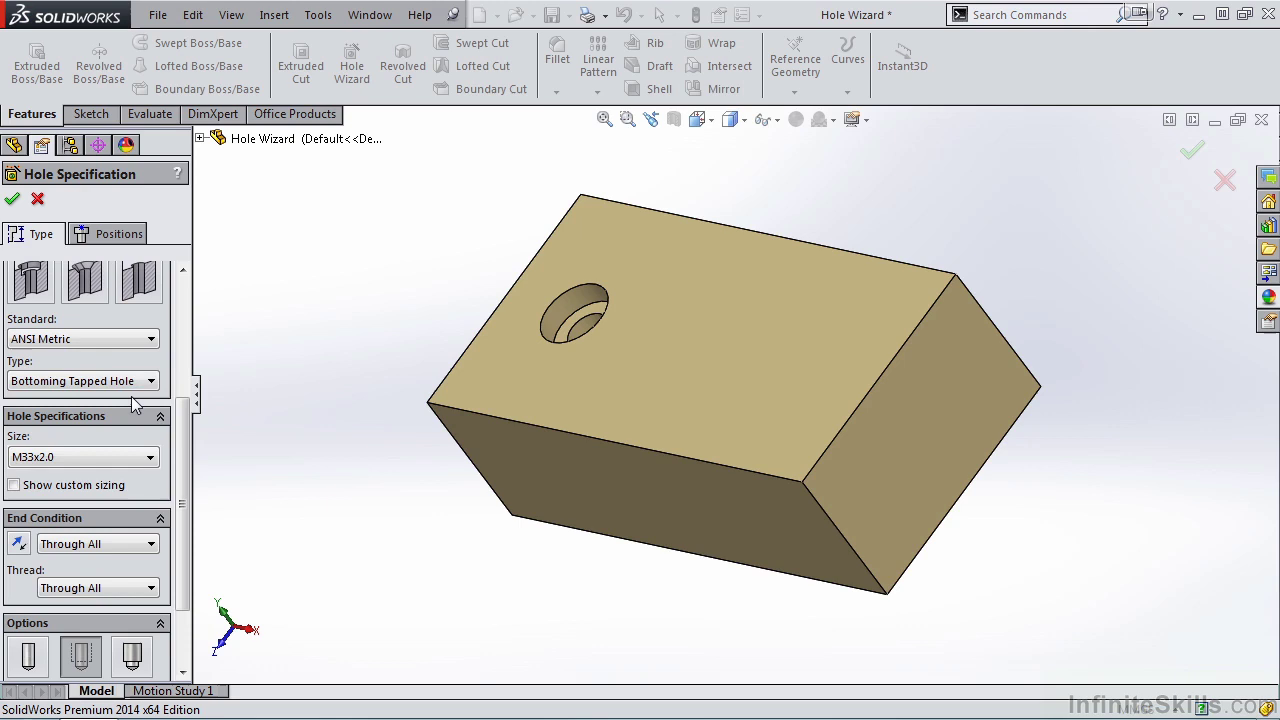
Step: Set the tapped hole's size to M36x3.0 and review its end condition, thread and cosmetic thread options
click(150, 457)
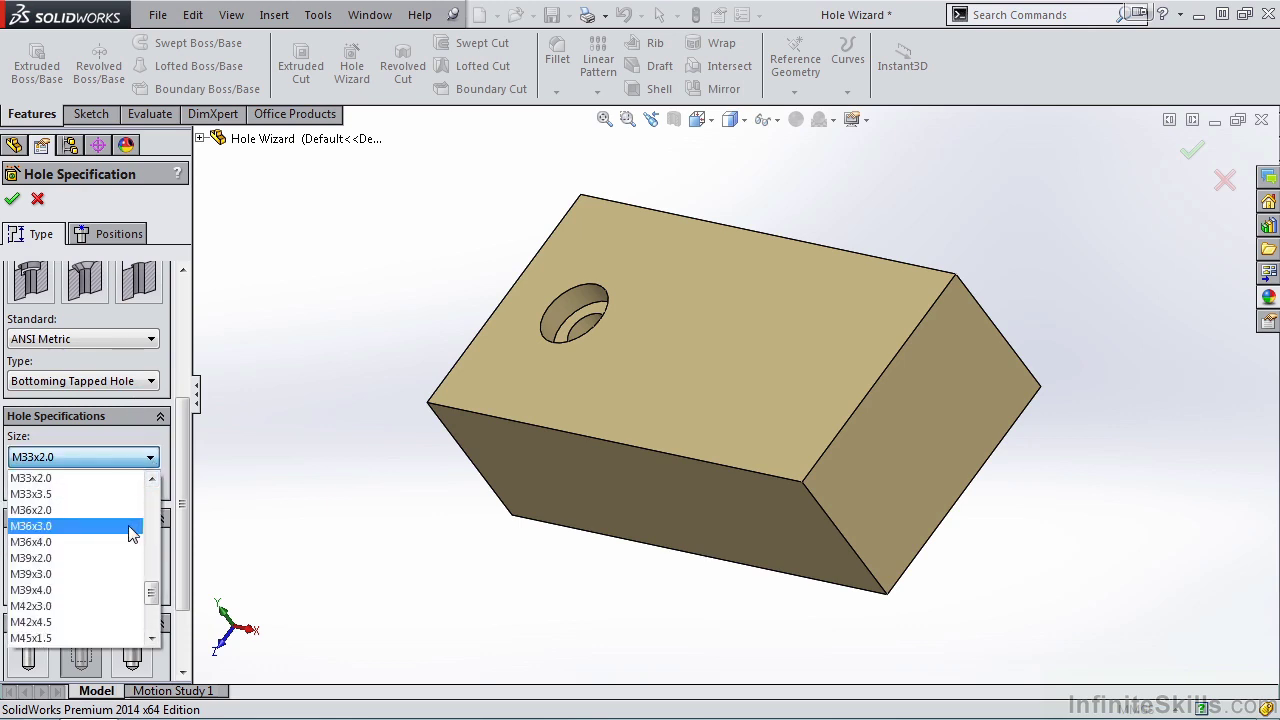
click(133, 526)
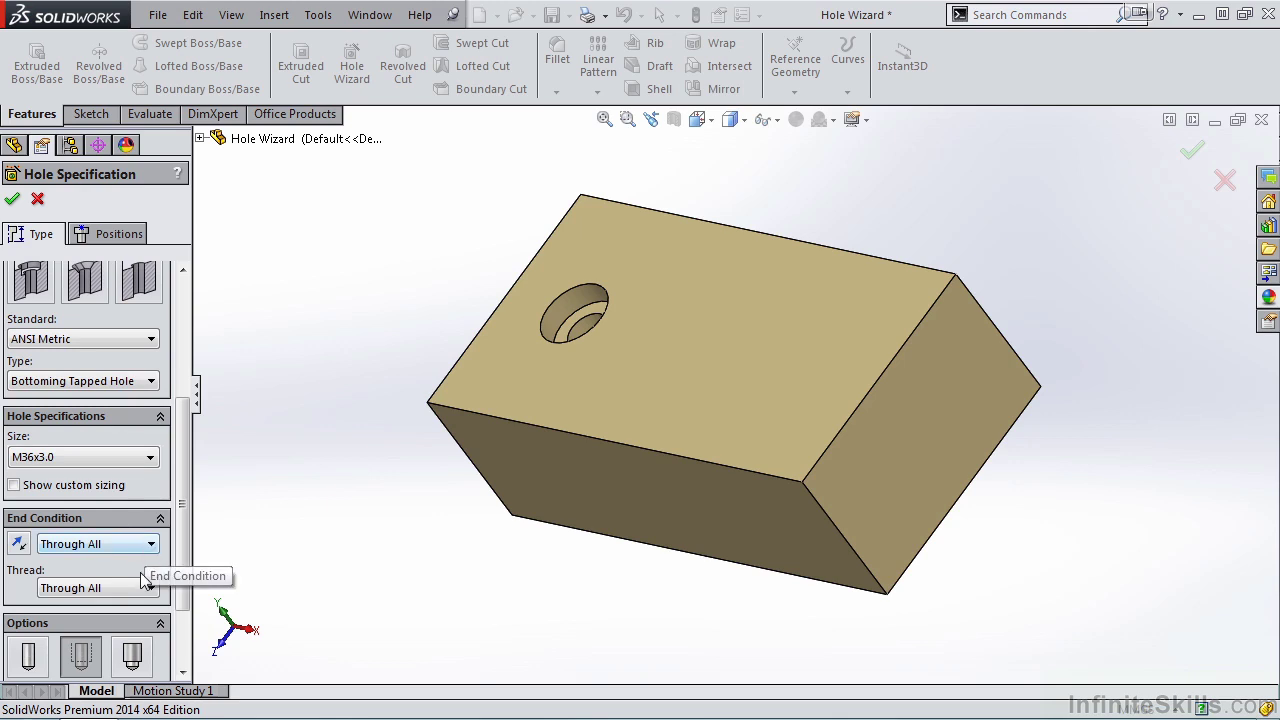
drag(182, 505, 182, 562)
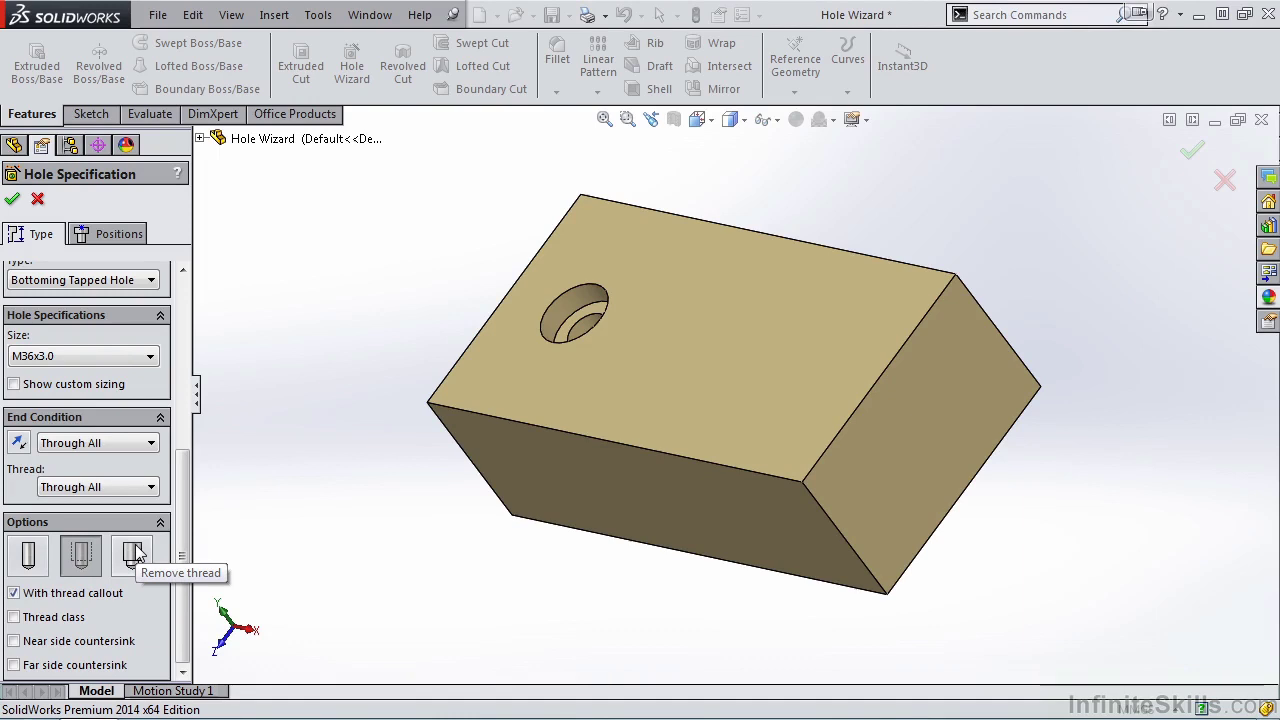
drag(185, 487, 197, 303)
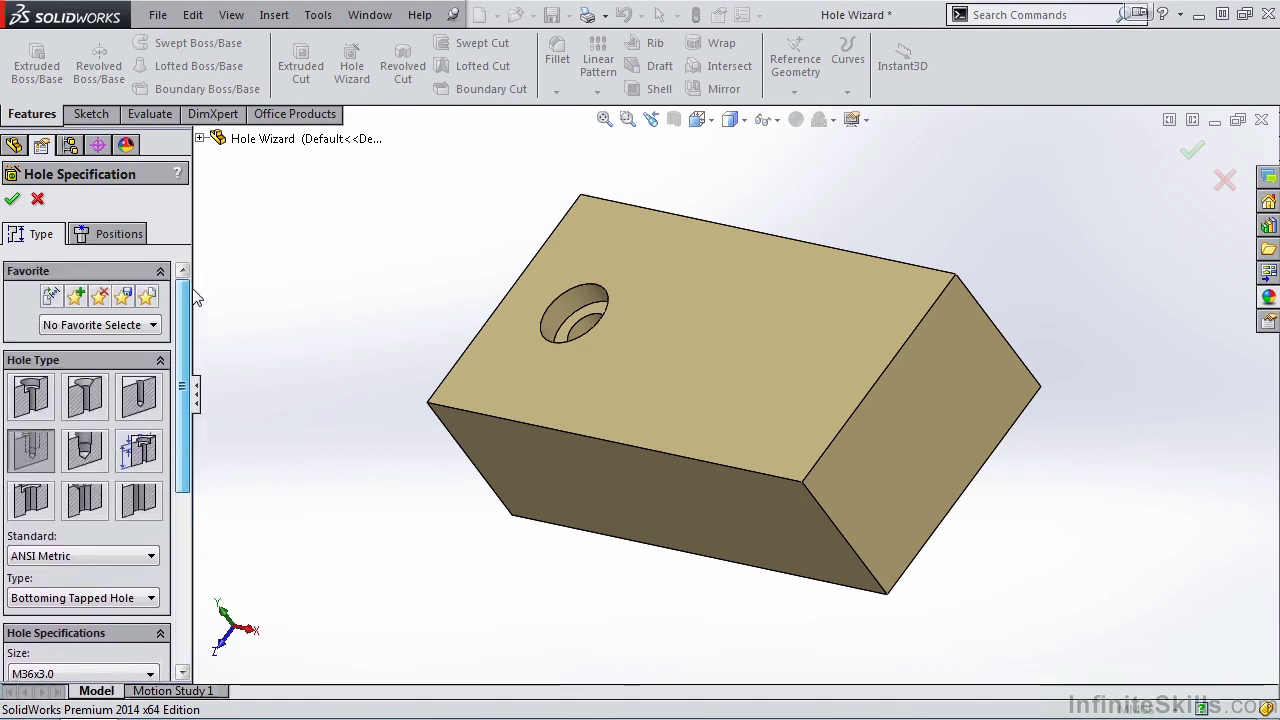
Step: Place one tapped hole freehand on the block's top face, on the far side from the counterbored hole, and finish it
click(112, 234)
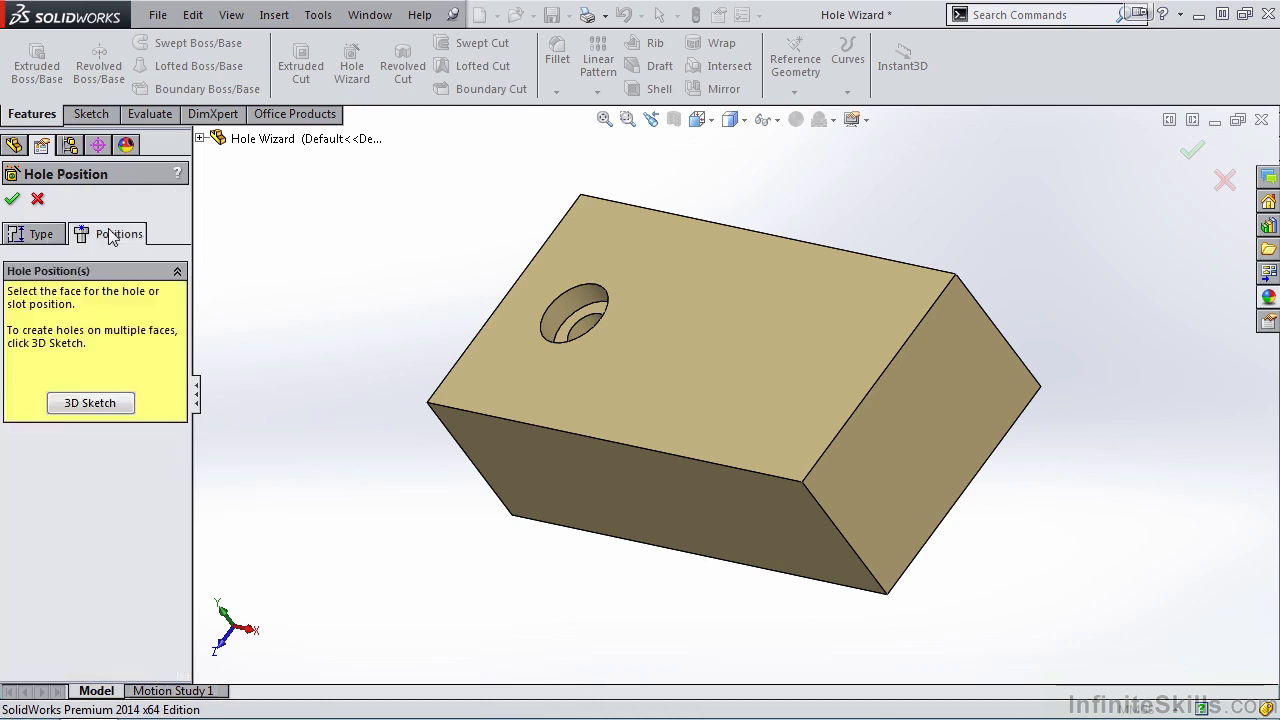
click(719, 346)
click(767, 357)
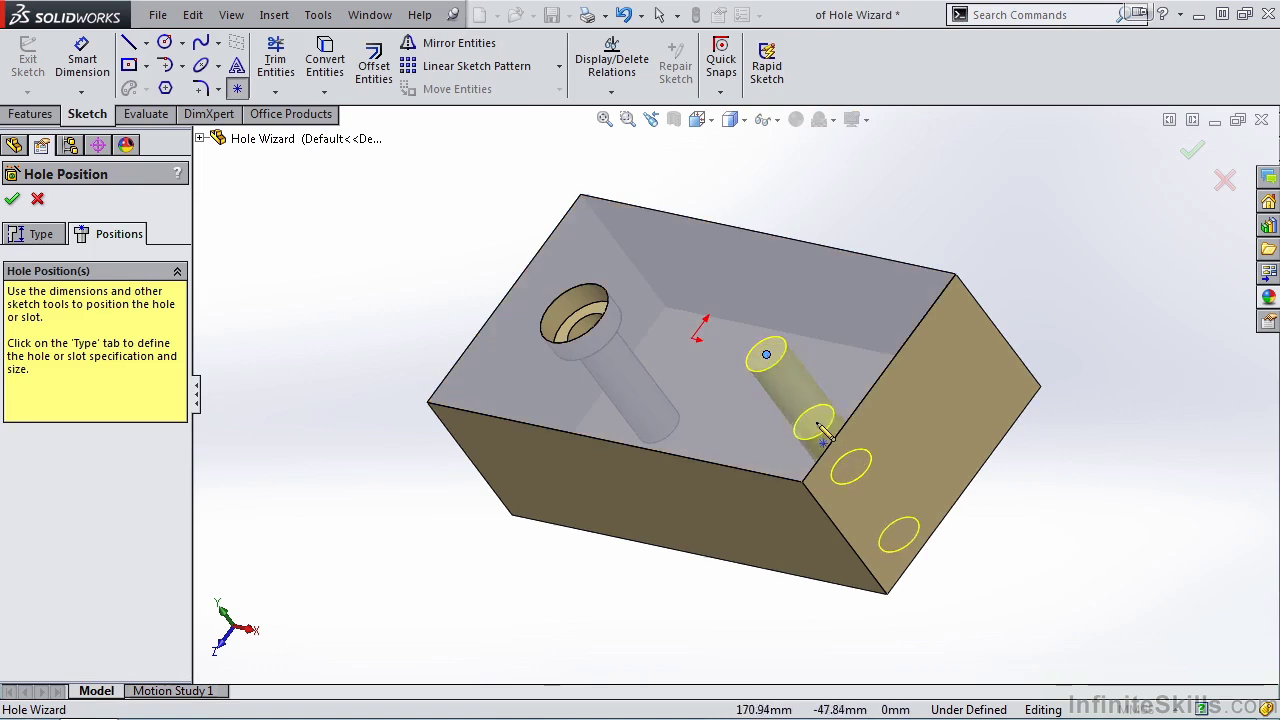
click(13, 198)
Step: Turn on shaded cosmetic threads in the document's detailing properties and inspect the tapped hole's inner wall
middle_drag(590, 470, 649, 445)
scroll(801, 394, down, 5)
middle_drag(800, 350, 788, 382)
scroll(791, 374, down, 5)
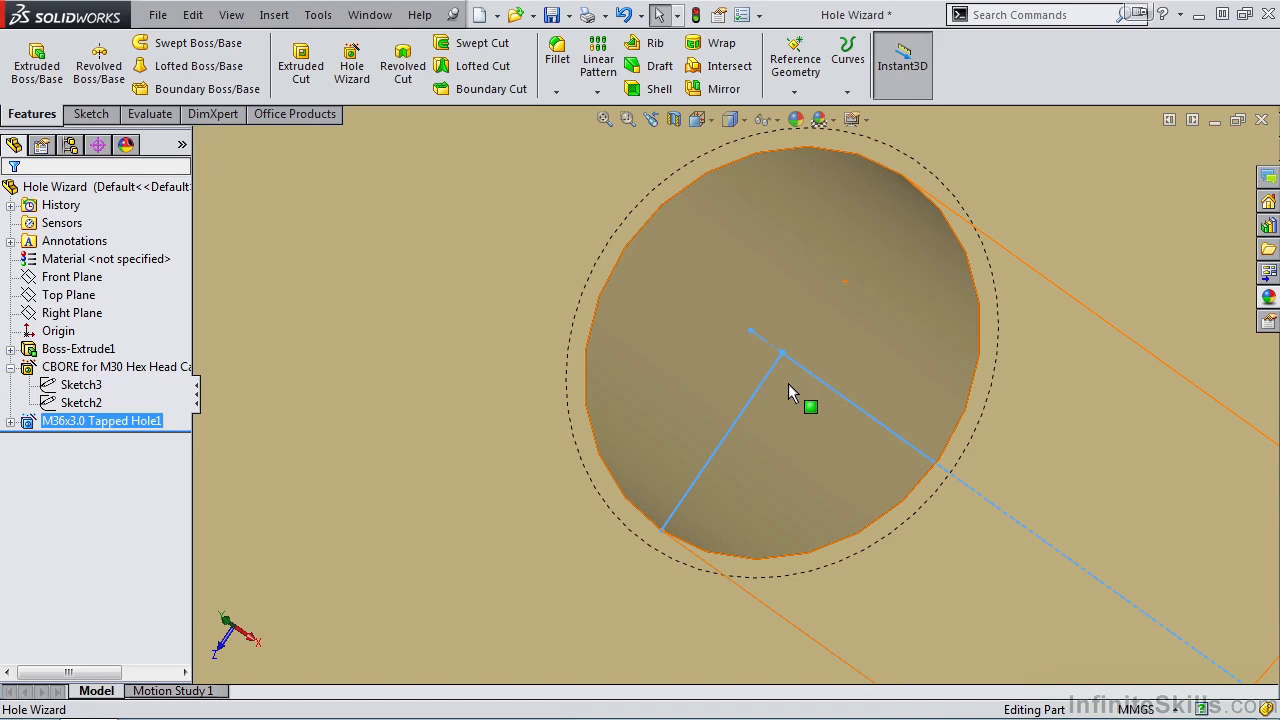
click(743, 16)
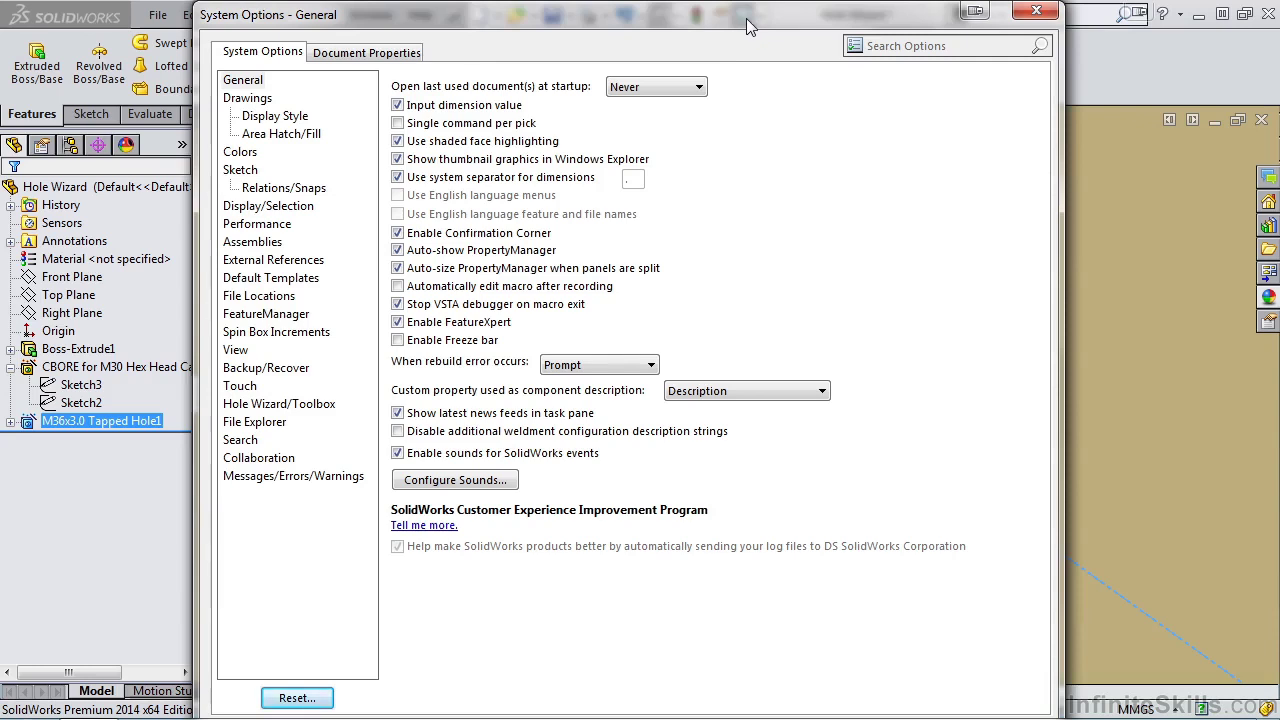
click(370, 55)
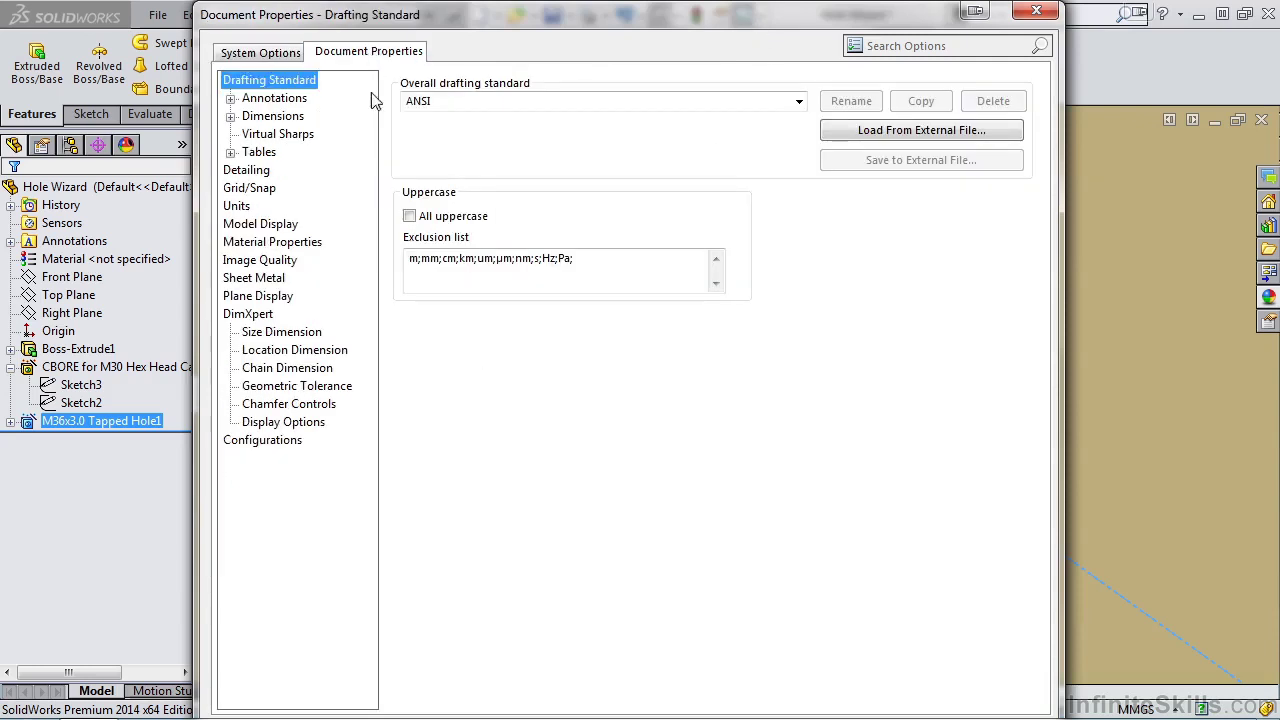
click(250, 172)
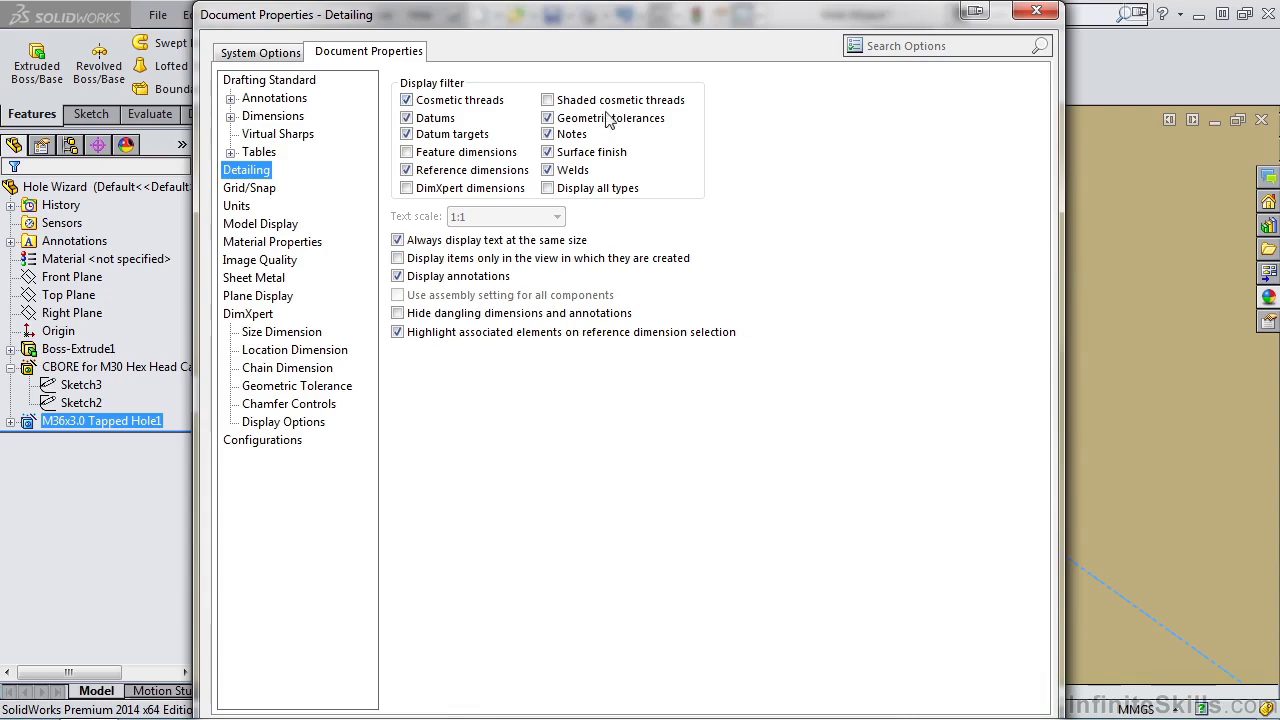
click(549, 106)
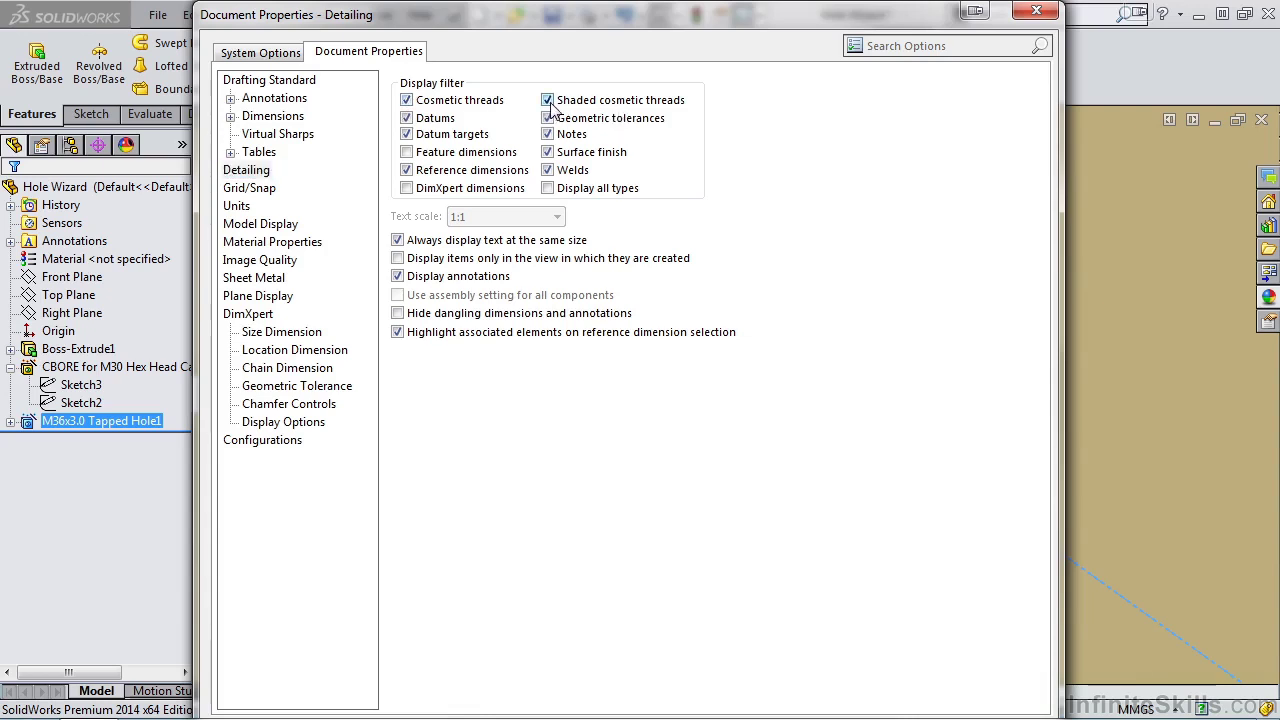
key(Return)
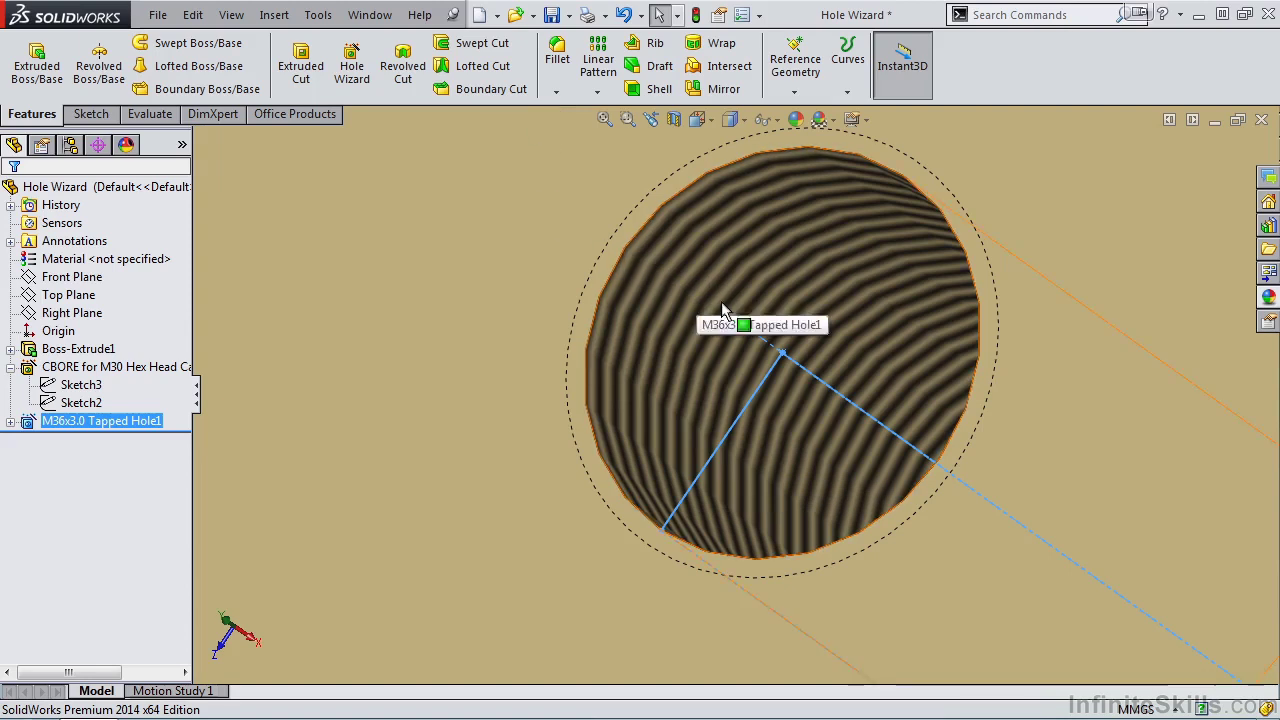
middle_drag(722, 342, 765, 384)
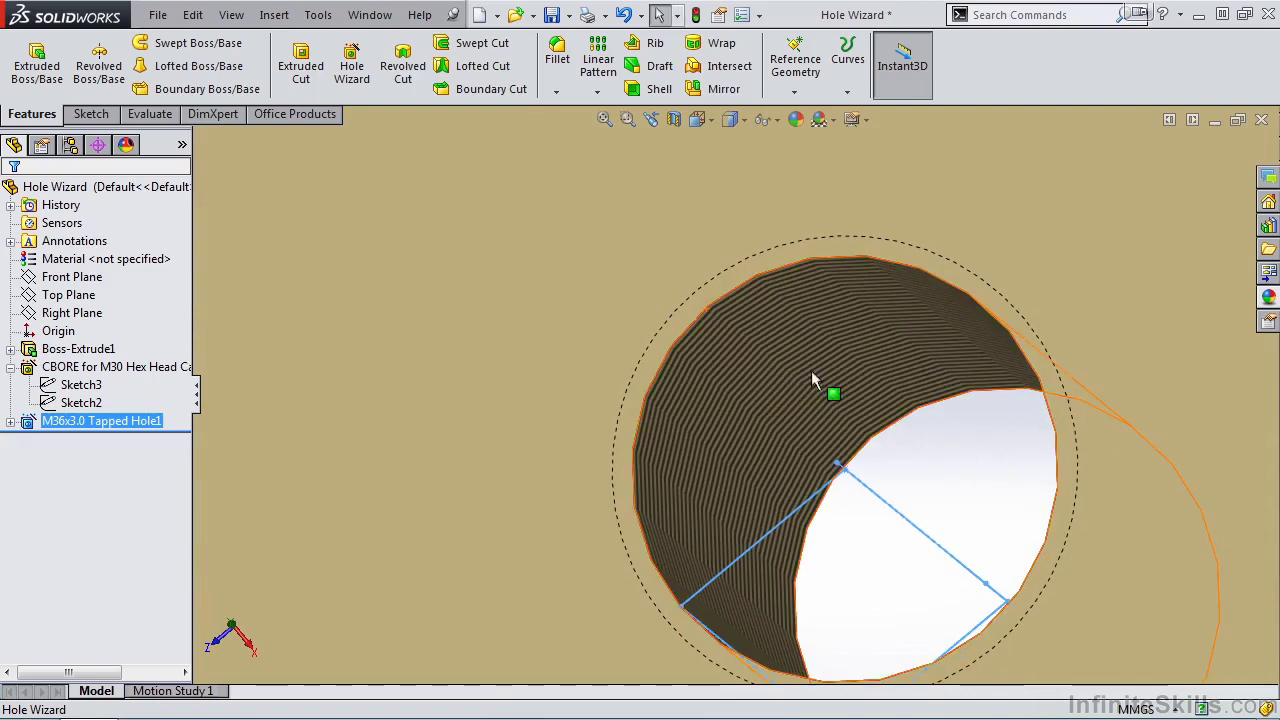